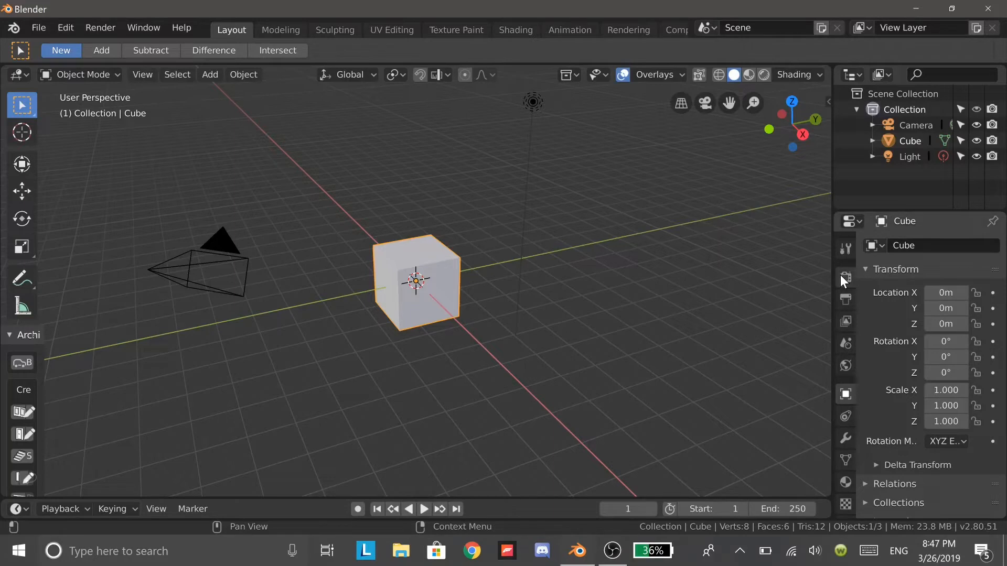
Enable Ambient Occlusion, Subsurface Scattering, Screen Space Reflections and Volumetric in the Eevee render settings
click(849, 281)
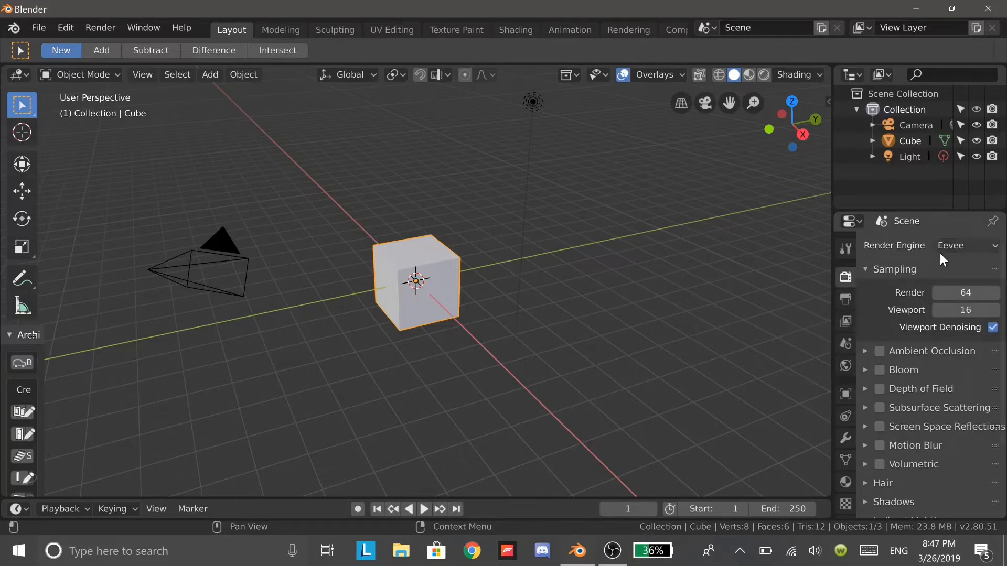
click(879, 351)
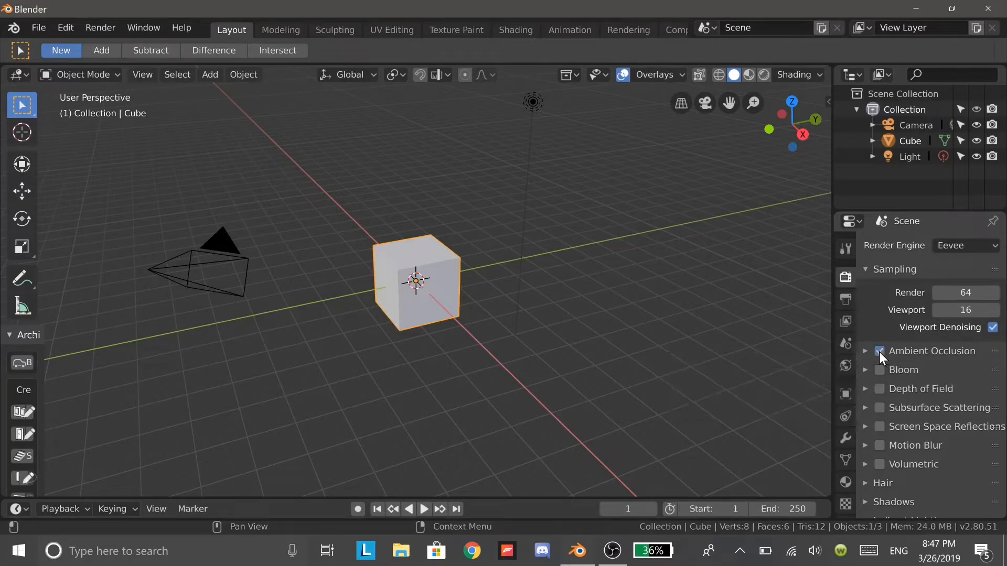
click(878, 427)
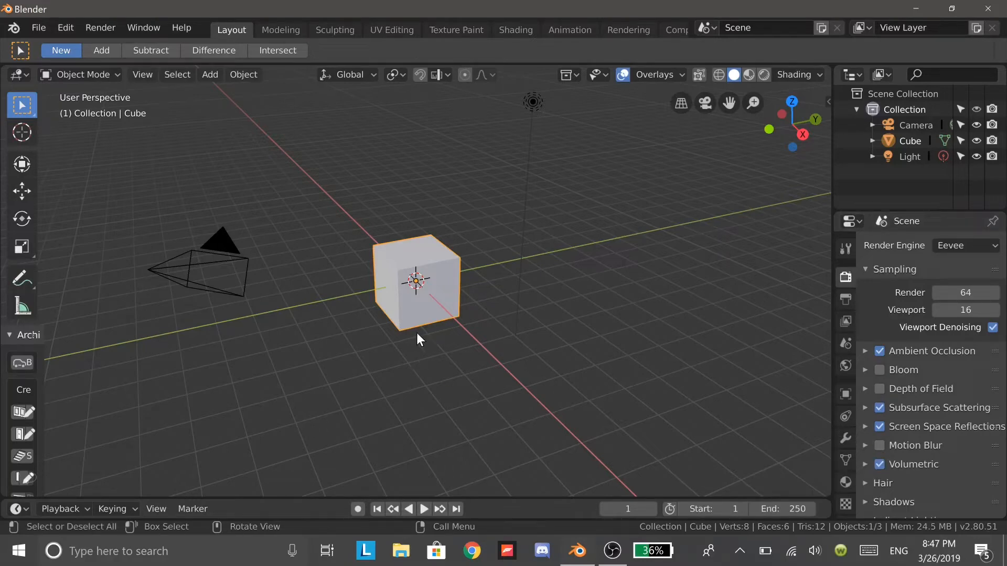
Raise the default cube above the grid along the Z axis and add a plane mesh at the origin
click(20, 194)
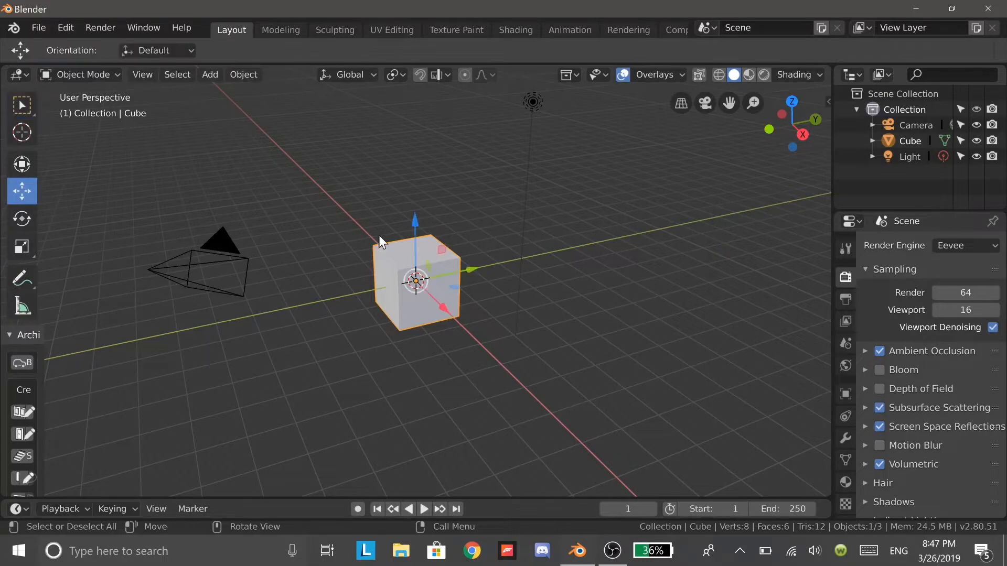
mouse_move(417, 240)
mouse_down()
mouse_move(417, 259)
mouse_move(415, 159)
mouse_up()
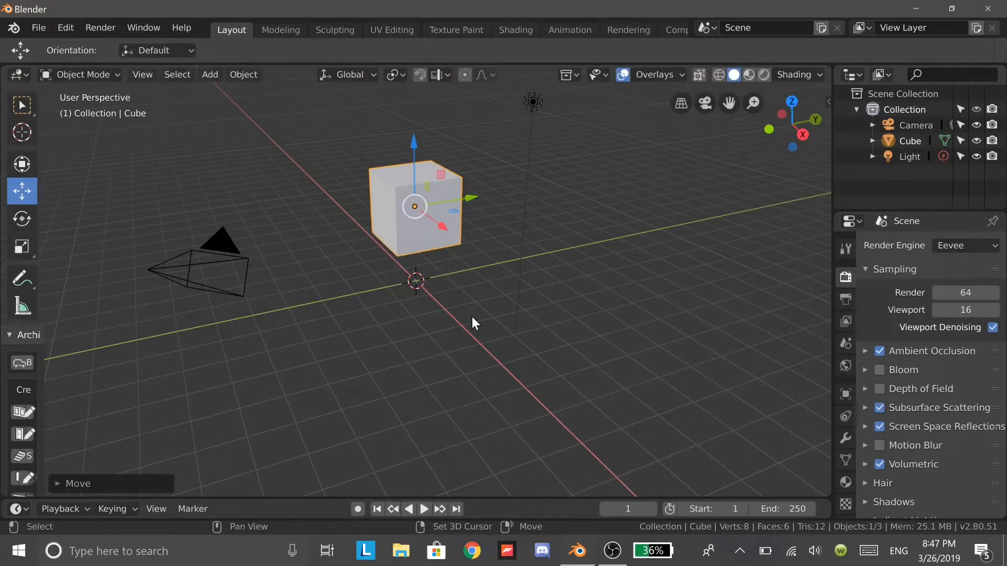
key(shift+a)
mouse_move(467, 234)
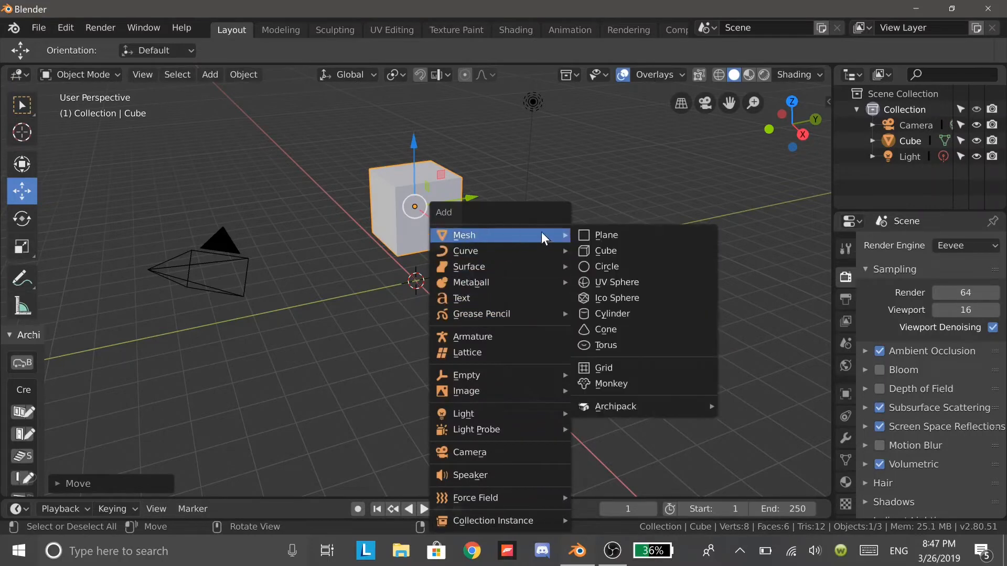
click(611, 239)
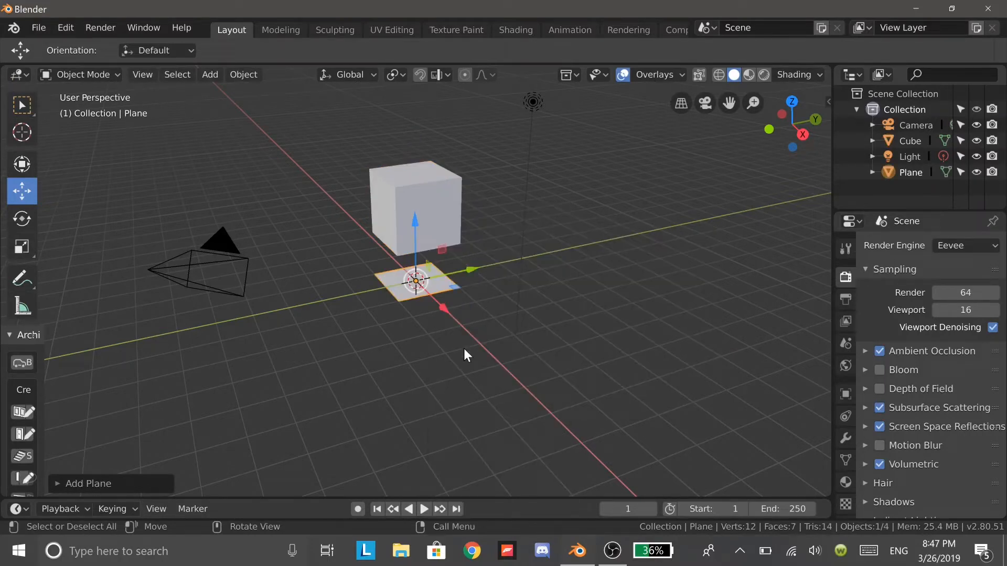
key(s)
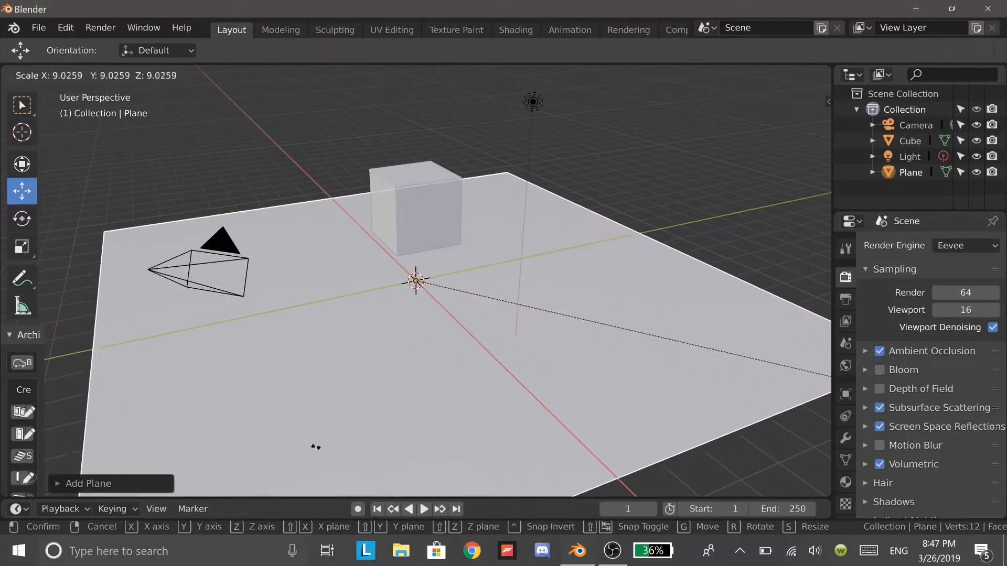
click(316, 445)
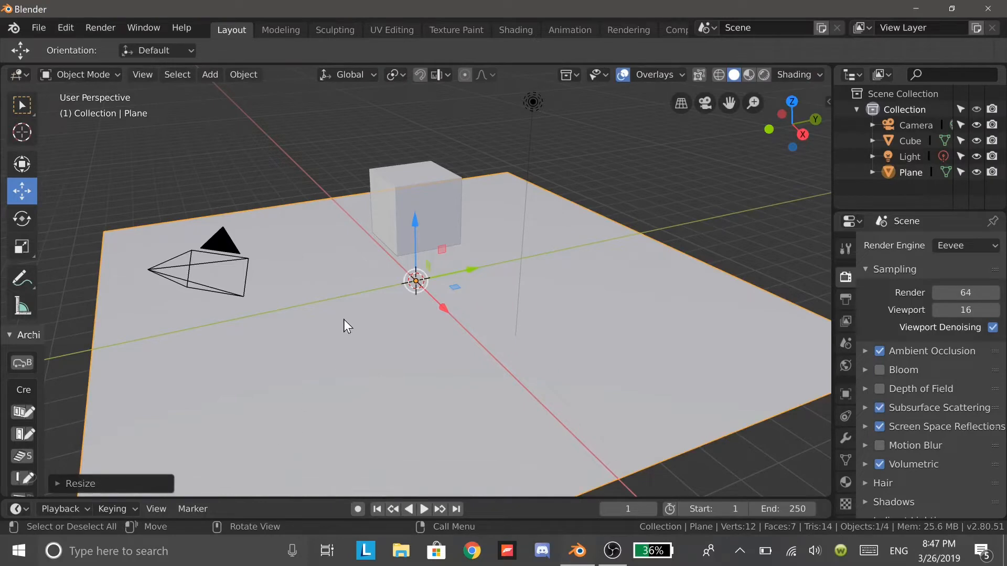
middle_drag(338, 332, 350, 327)
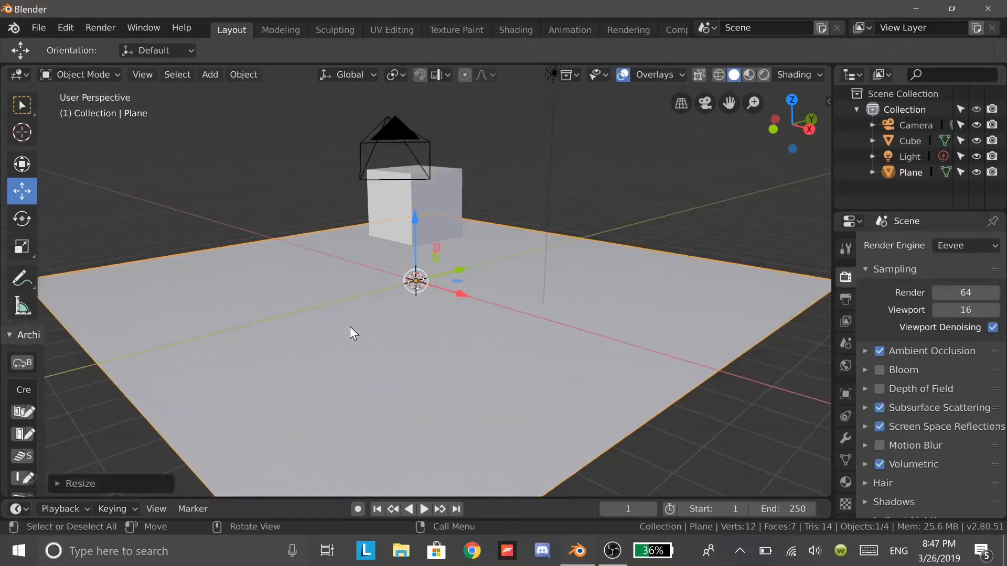
key(ctrl+z)
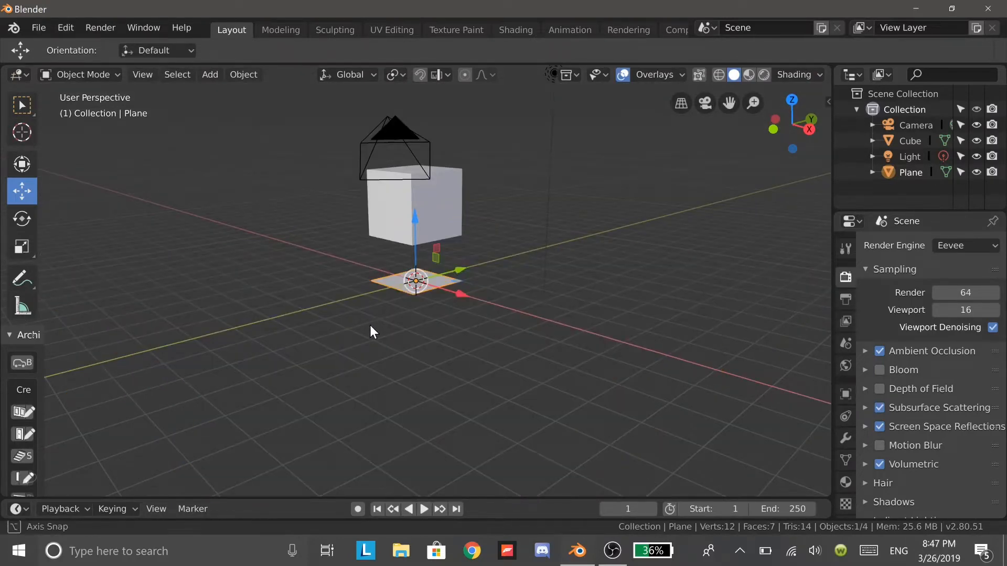
key(ctrl+z)
Scale the plane uniformly by a factor of 8 to form a floor beneath the cube
text(s8)
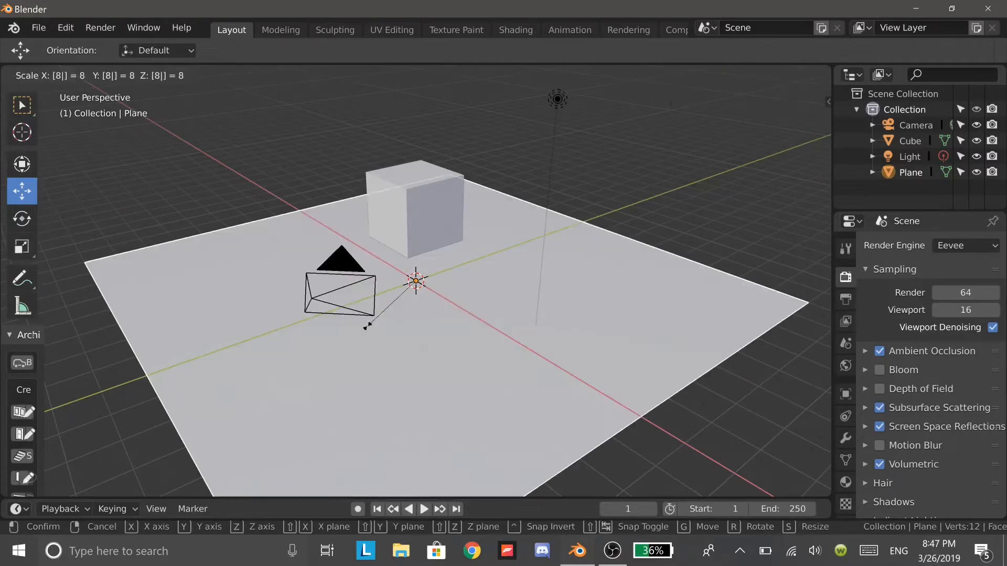
key(Return)
Move the cube along negative X towards the plane's edge and insert a LocRotScale keyframe for it at frame 1
mouse_move(452, 323)
middle_down()
mouse_move(342, 317)
mouse_move(449, 319)
middle_up()
click(394, 184)
middle_drag(325, 297, 368, 303)
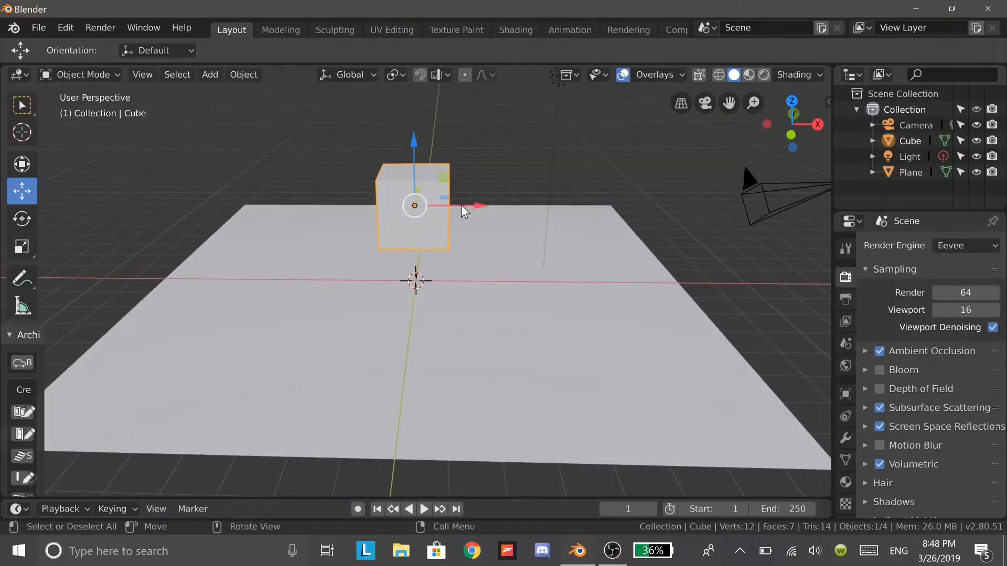
drag(485, 206, 340, 260)
middle_drag(340, 259, 342, 255)
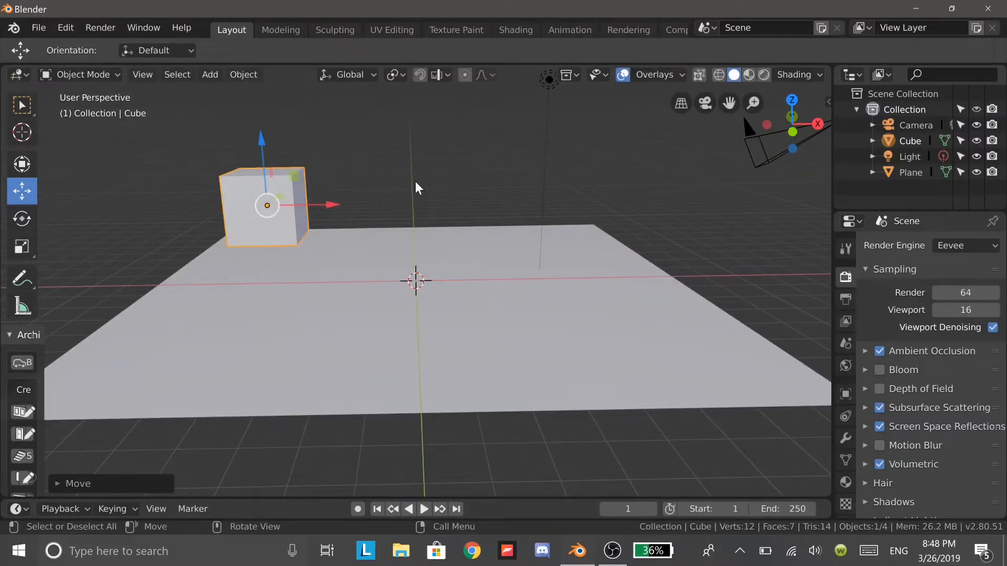
key(i)
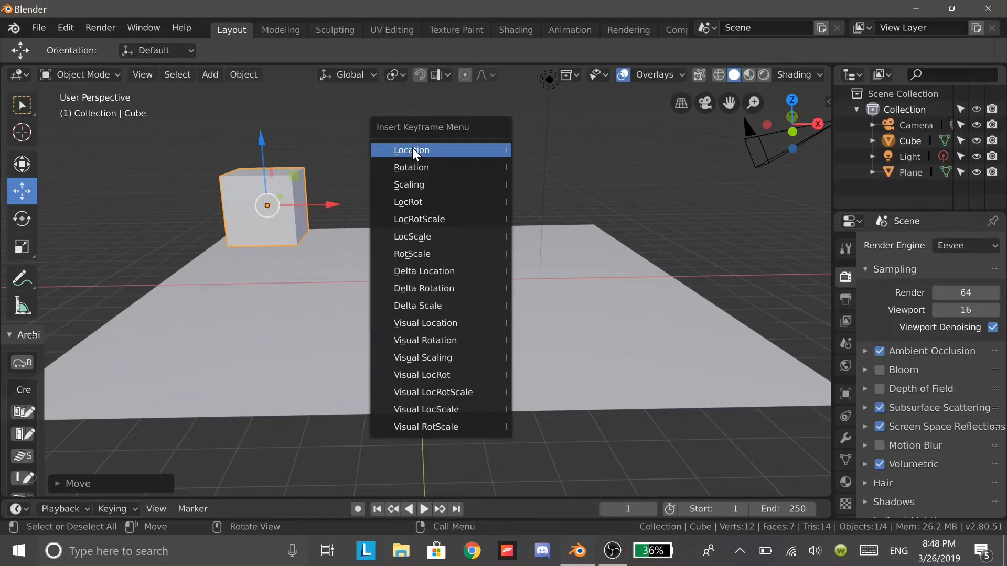
click(404, 218)
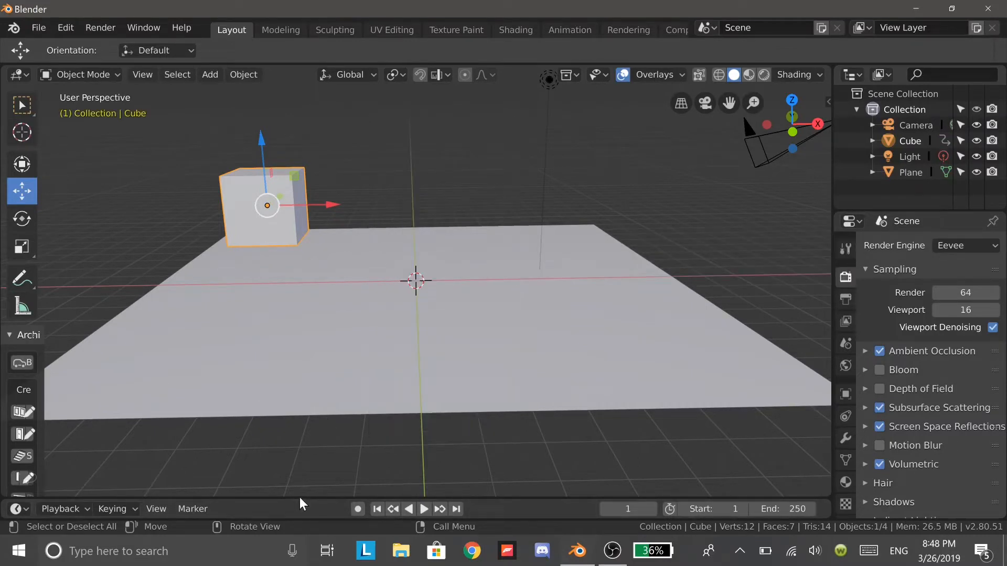
At frame 100 of the enlarged timeline, move the cube along positive X to the opposite side and insert a LocRotScale keyframe
drag(300, 497, 305, 458)
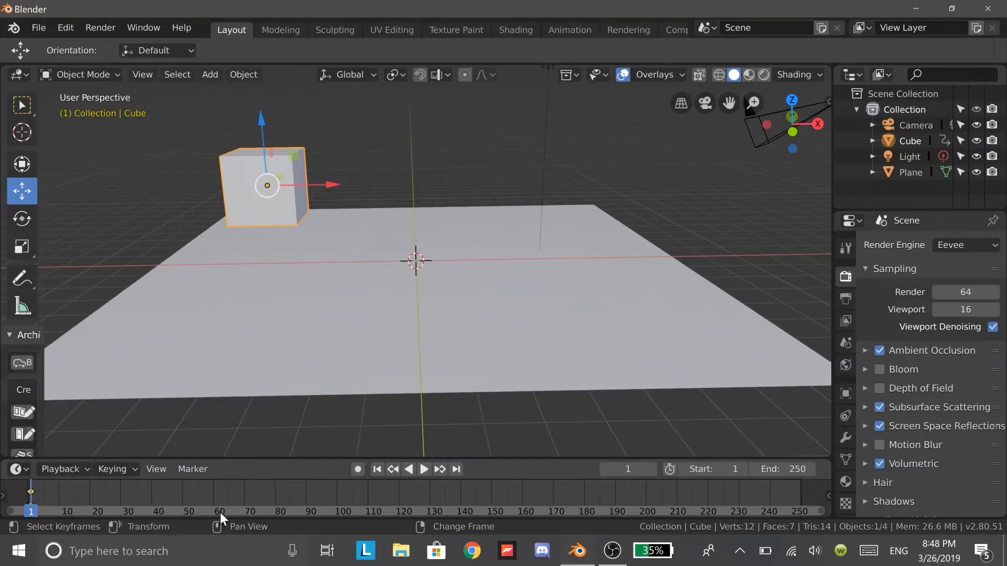
drag(219, 512, 338, 488)
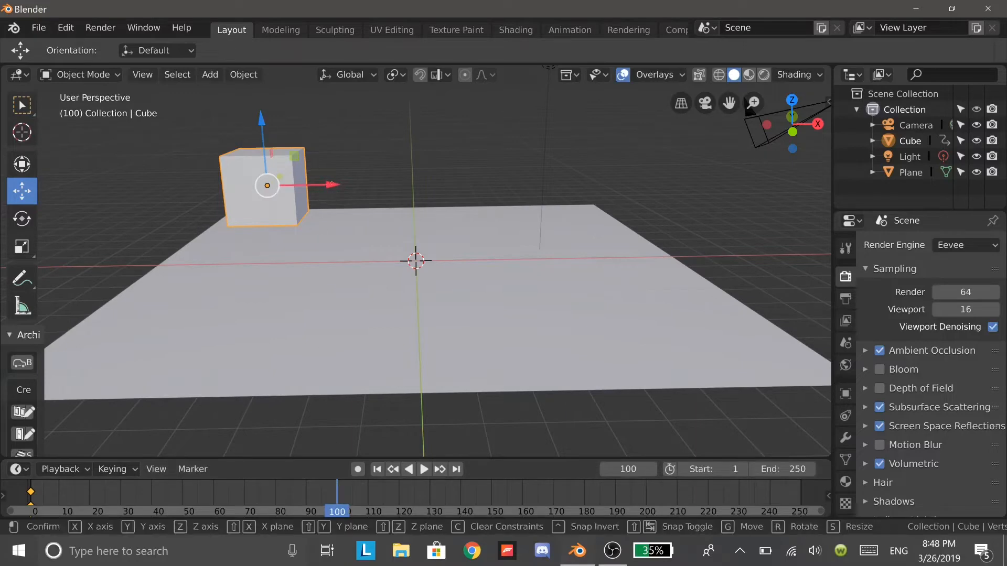
drag(326, 186, 620, 189)
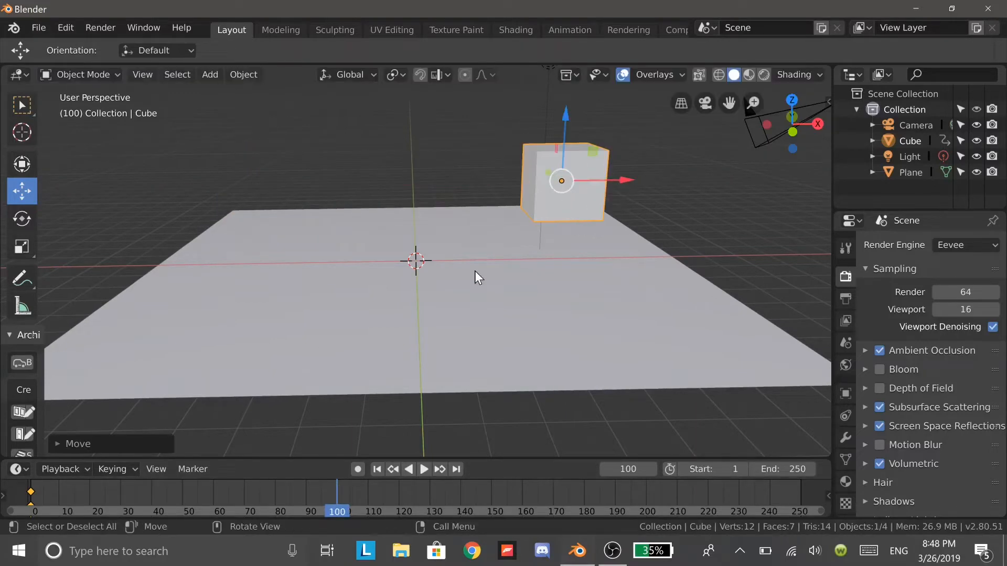
key(i)
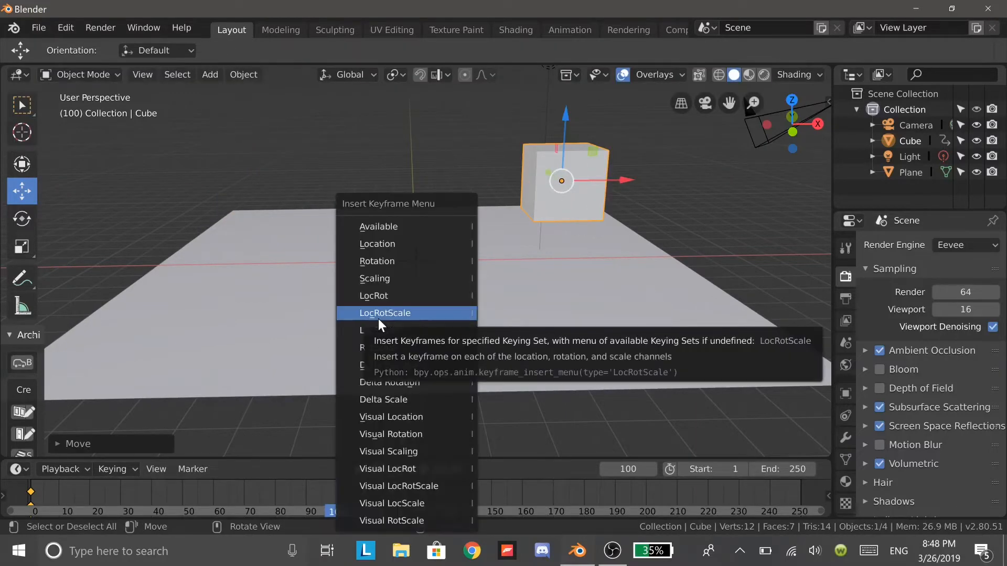
click(379, 317)
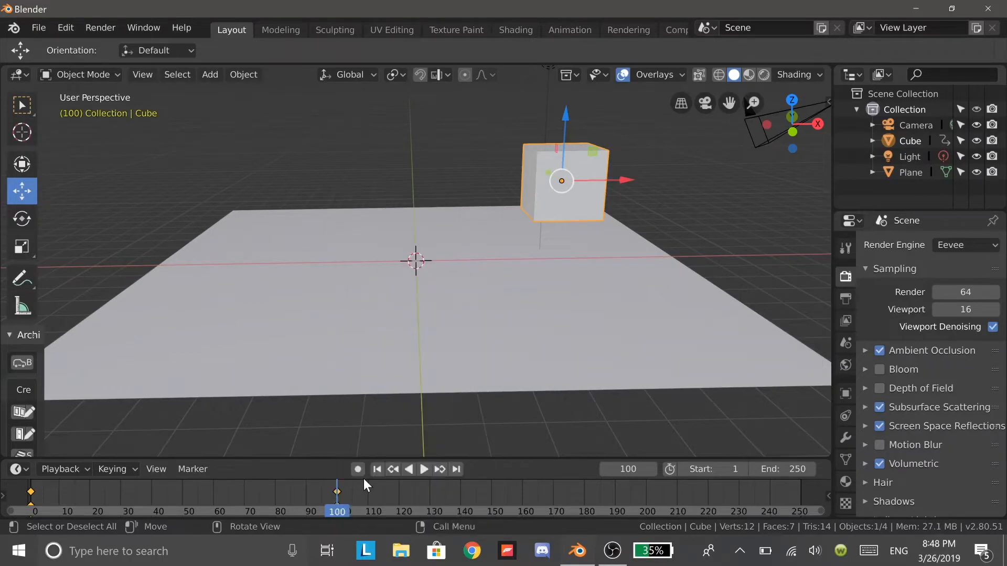
Play the cube's animation from the first frame and stop playback after its last keyframe
click(377, 469)
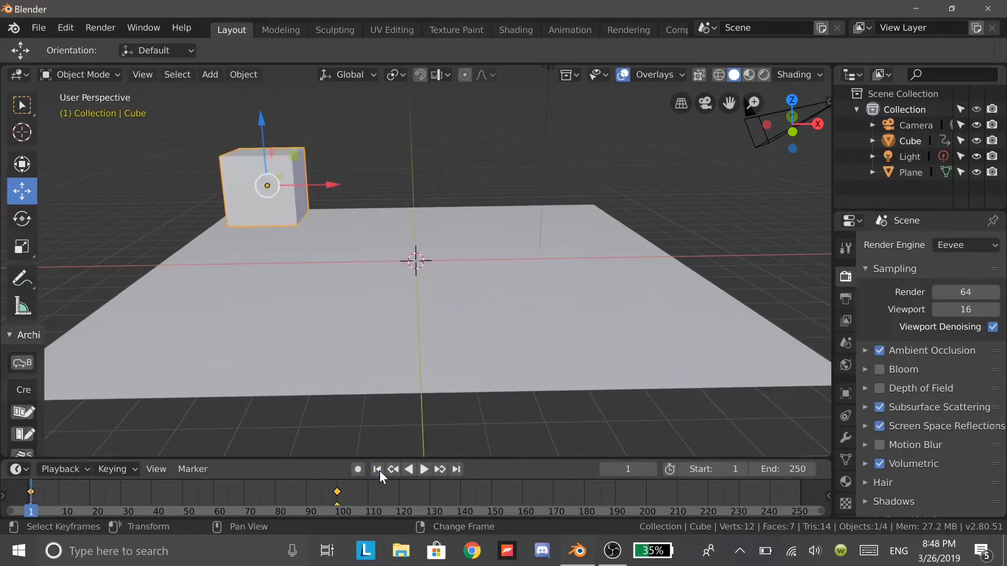
click(423, 469)
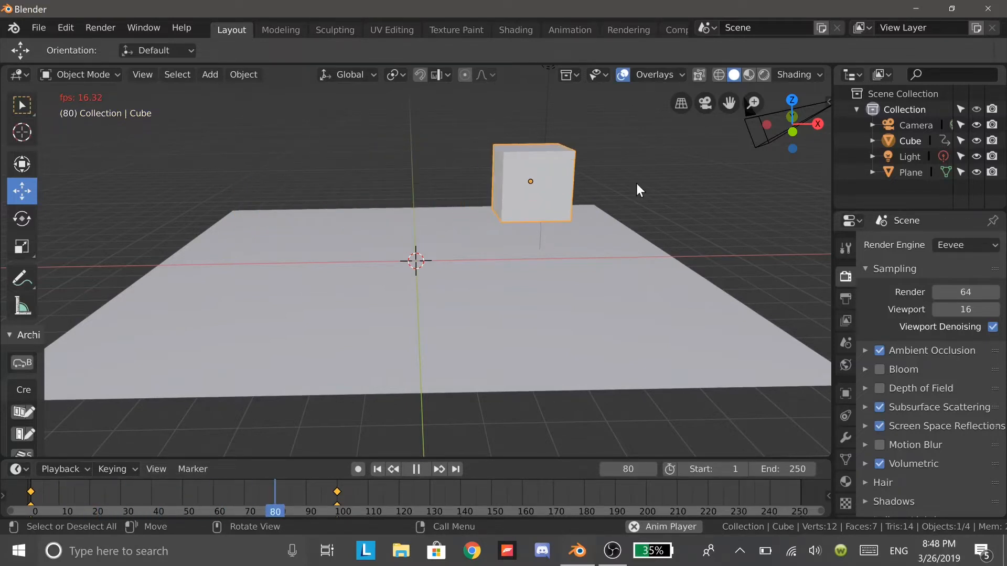
click(413, 467)
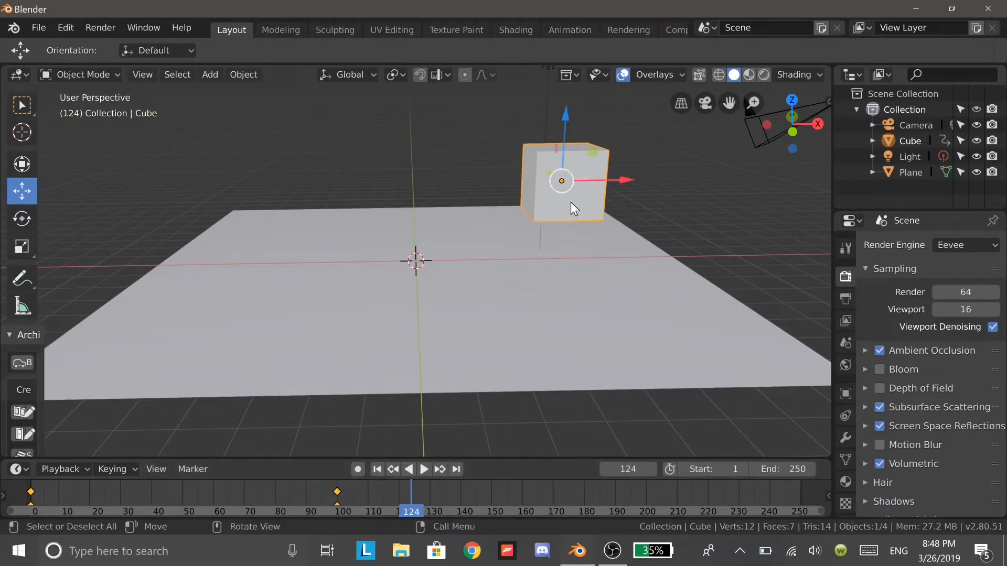
Try scaling up the cube, and replay its animation from the first frame
key(s)
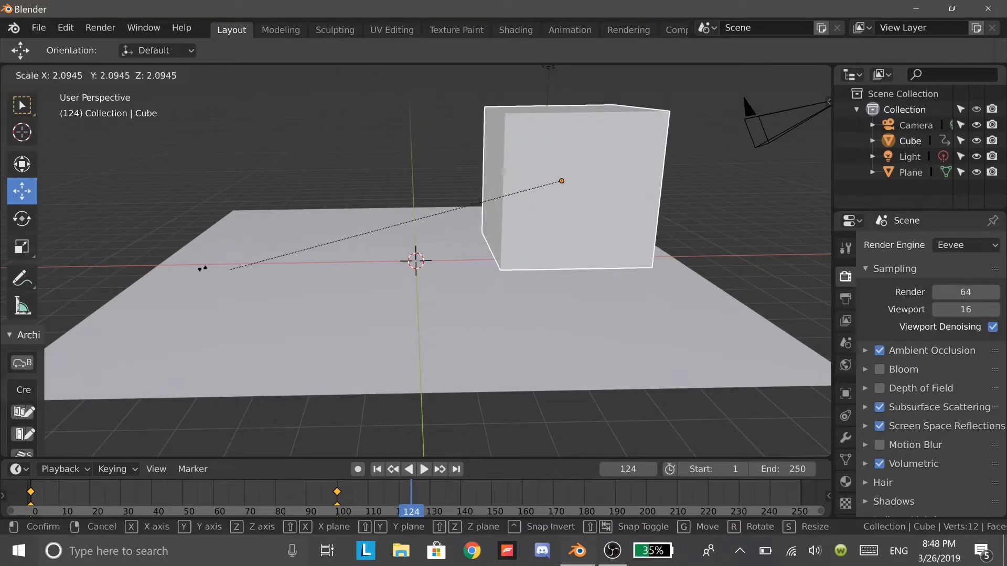
right_click(122, 284)
click(377, 469)
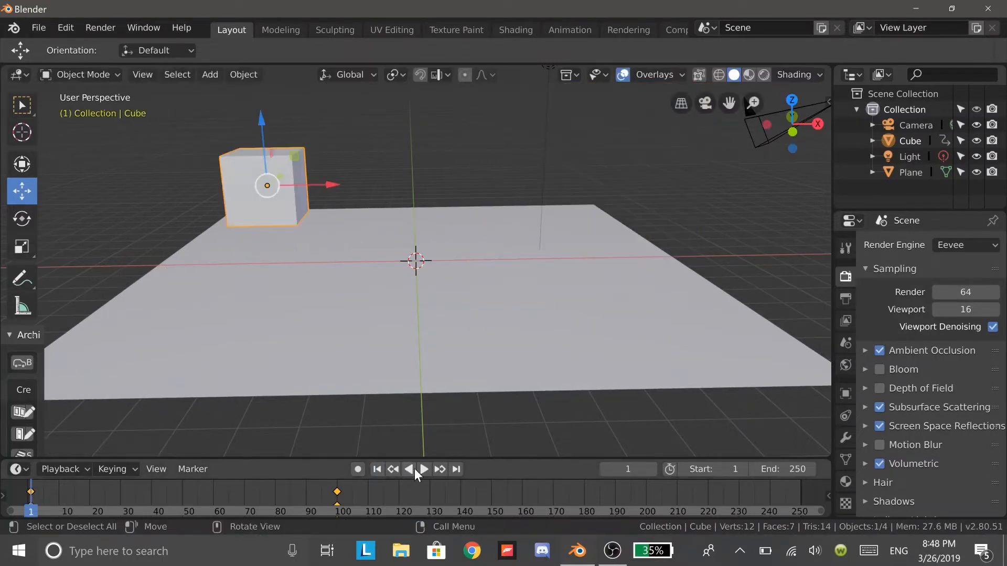
click(415, 468)
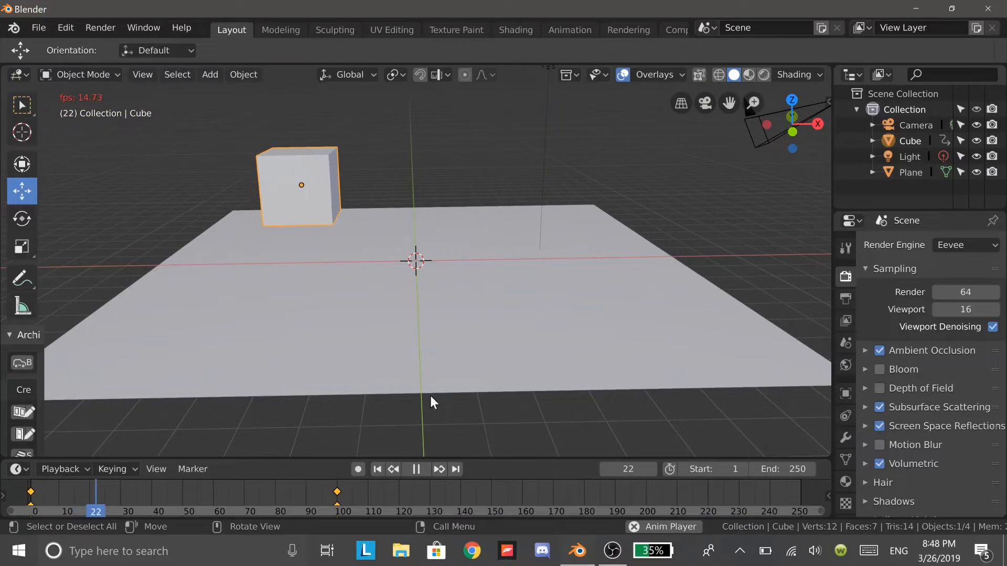
click(419, 469)
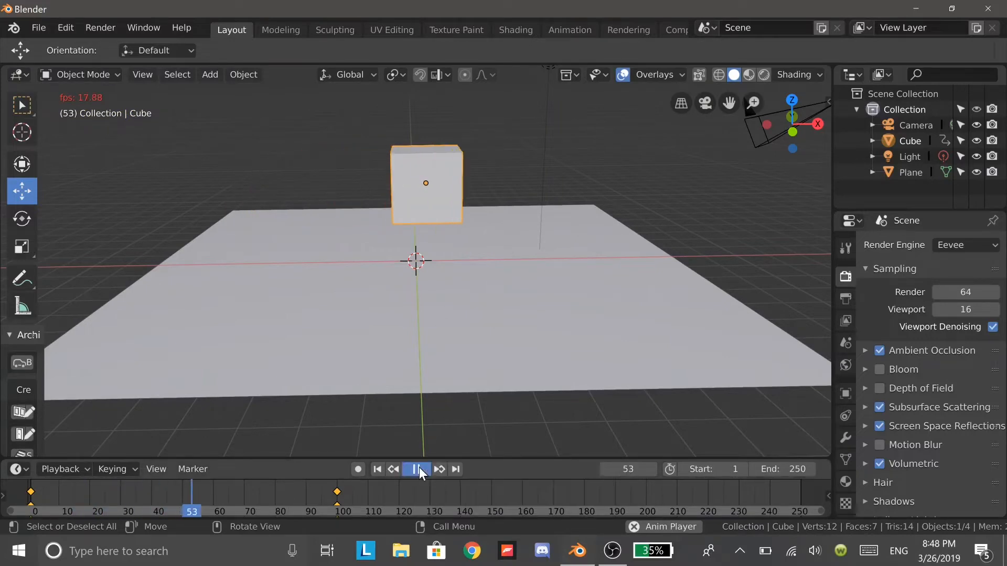
Return to frame 1, add a UV sphere at the origin and raise it along the Z axis above the plane
click(377, 469)
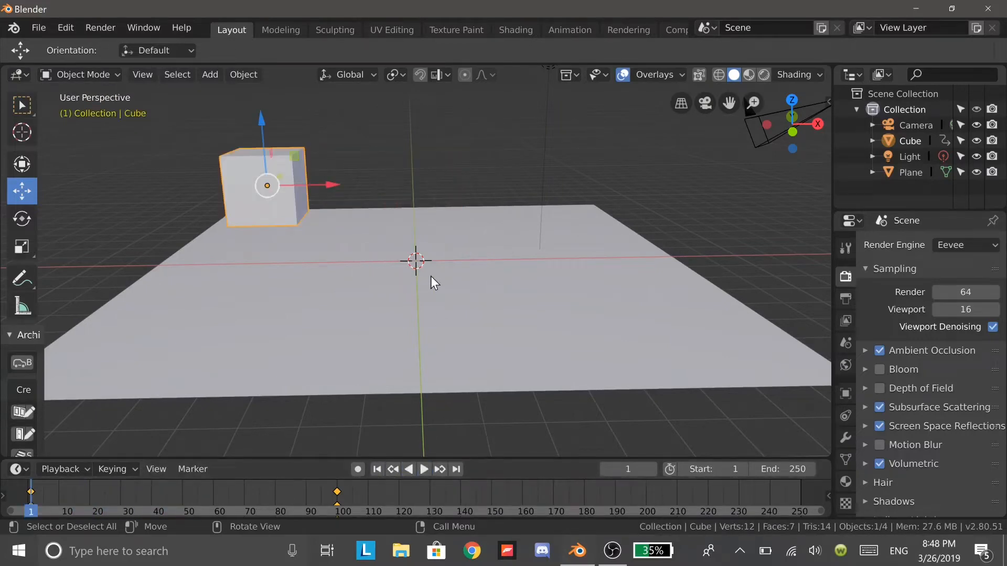
key(shift+a)
mouse_move(435, 234)
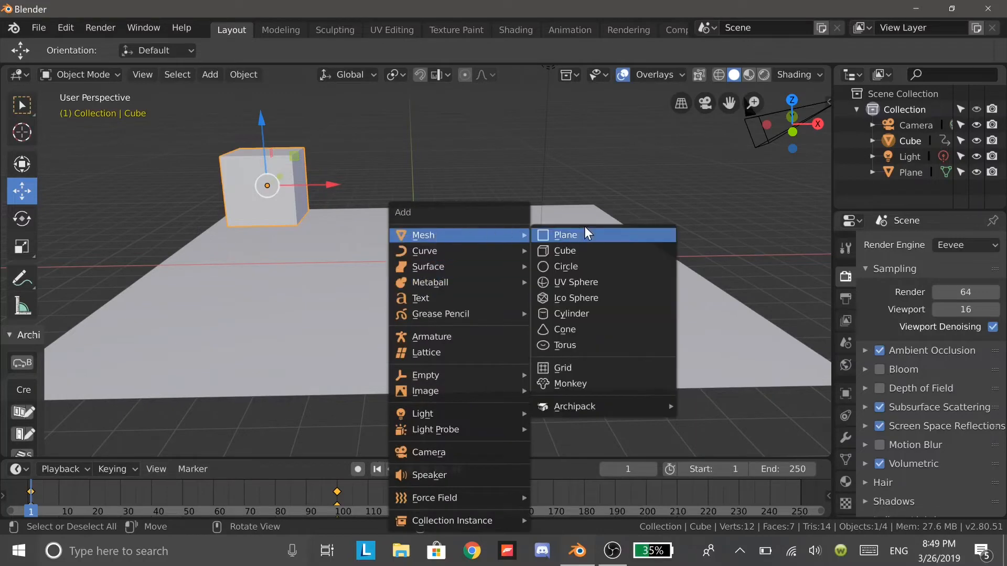
click(569, 283)
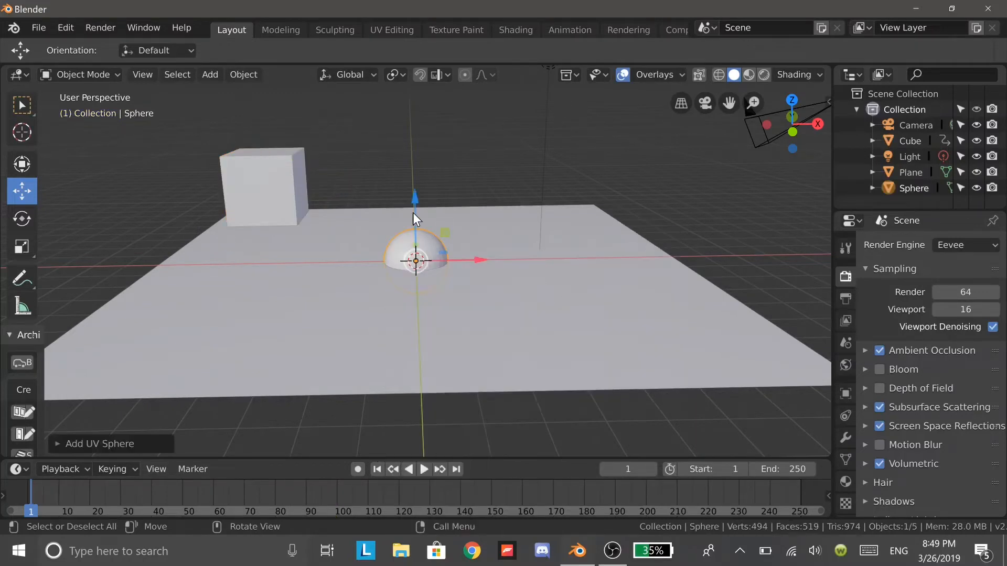
drag(414, 205, 413, 132)
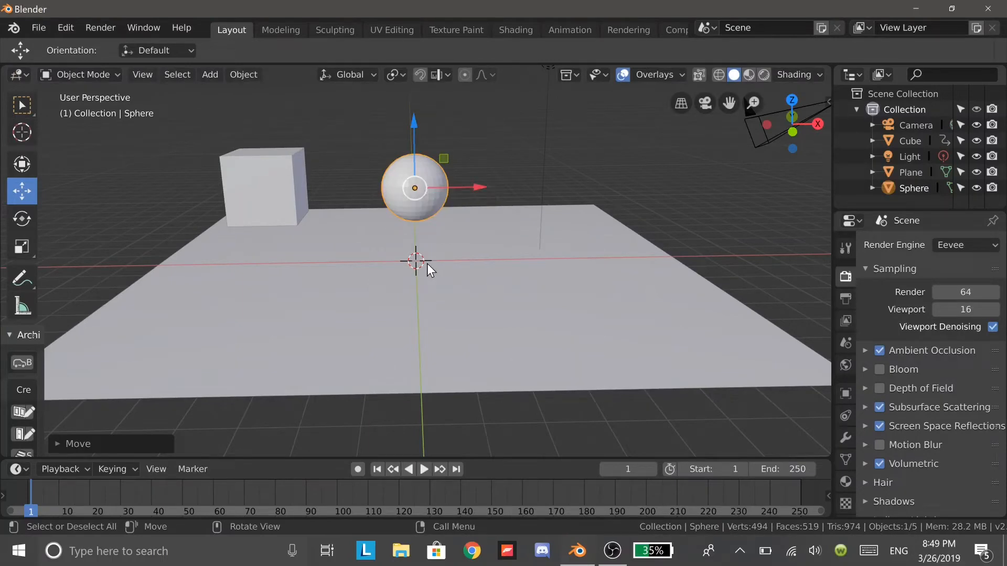
Insert a Location keyframe for the sphere at frame 1
key(i)
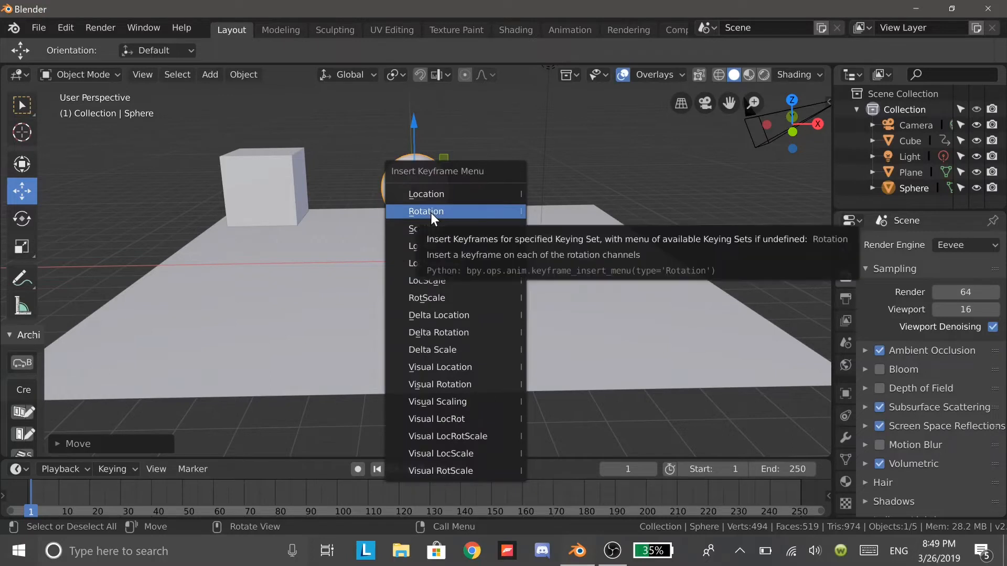
click(433, 197)
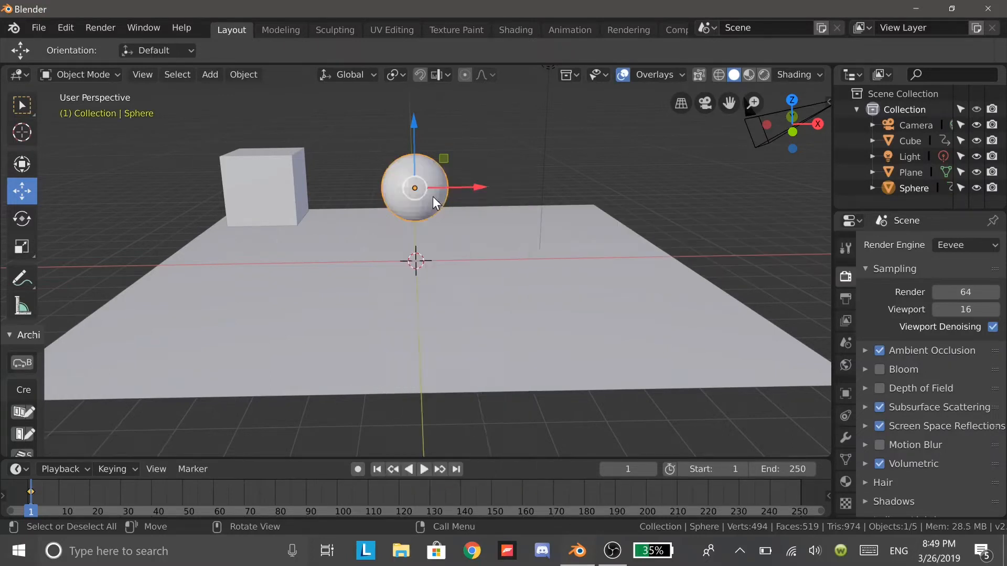
At frame 108, move the sphere in the negative X direction and insert a Location keyframe
click(361, 486)
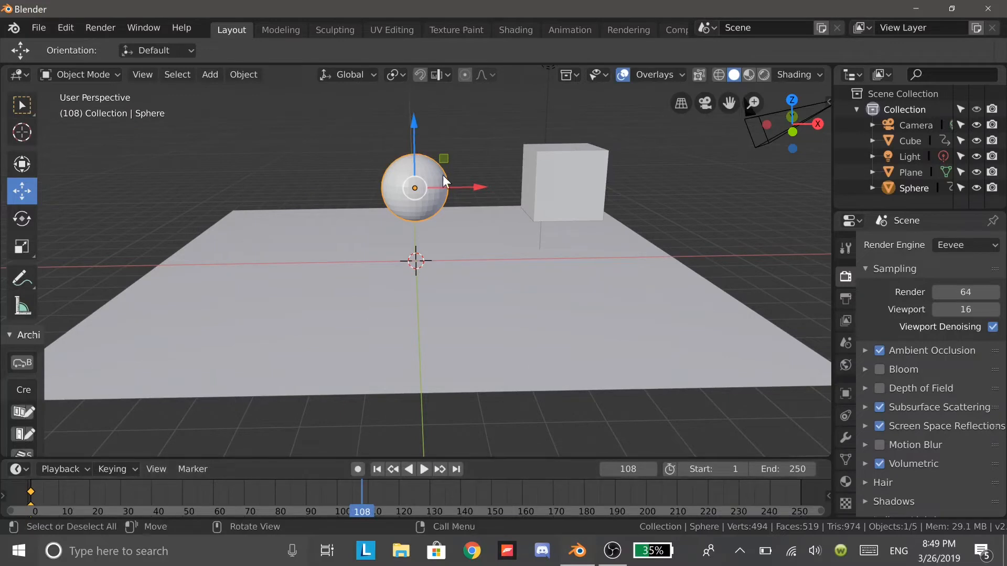
drag(473, 186, 308, 195)
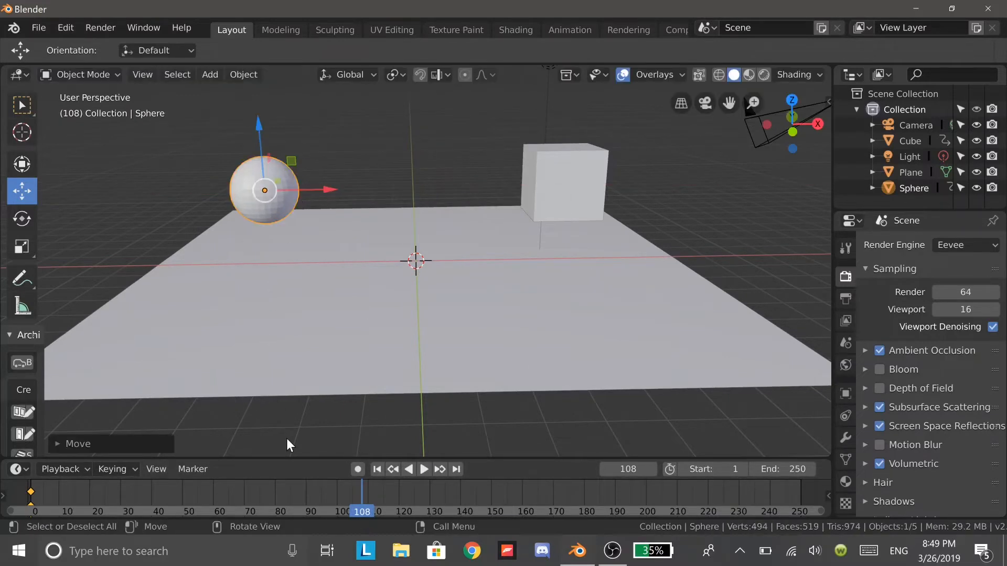
key(i)
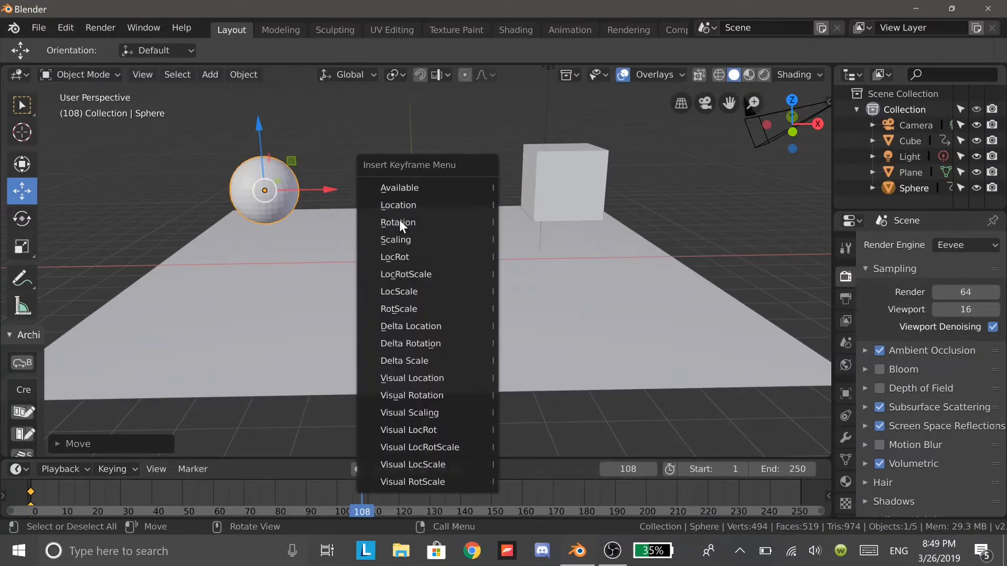
click(399, 206)
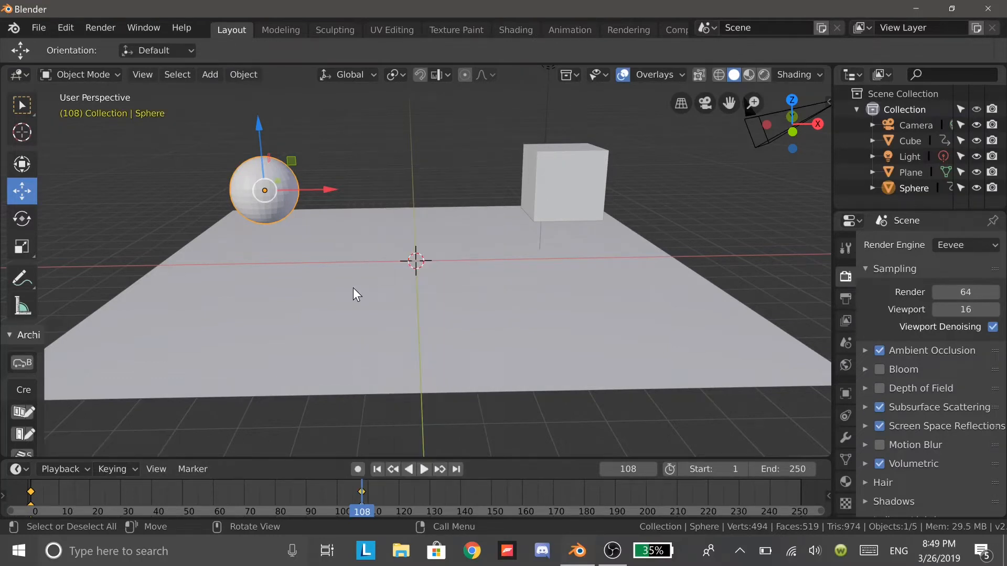
Scale up the sphere and play the animation from the first frame
key(s)
click(649, 410)
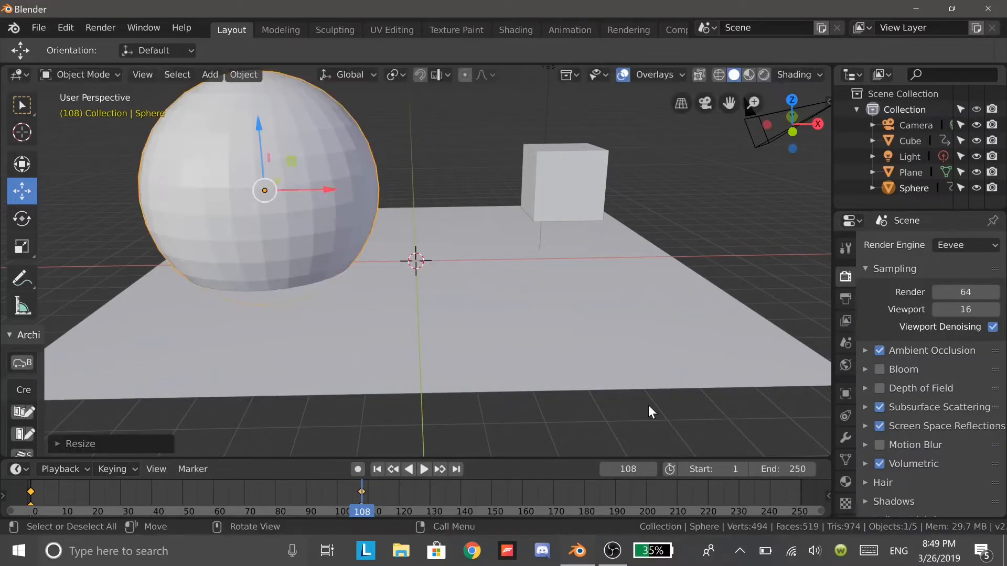
click(376, 469)
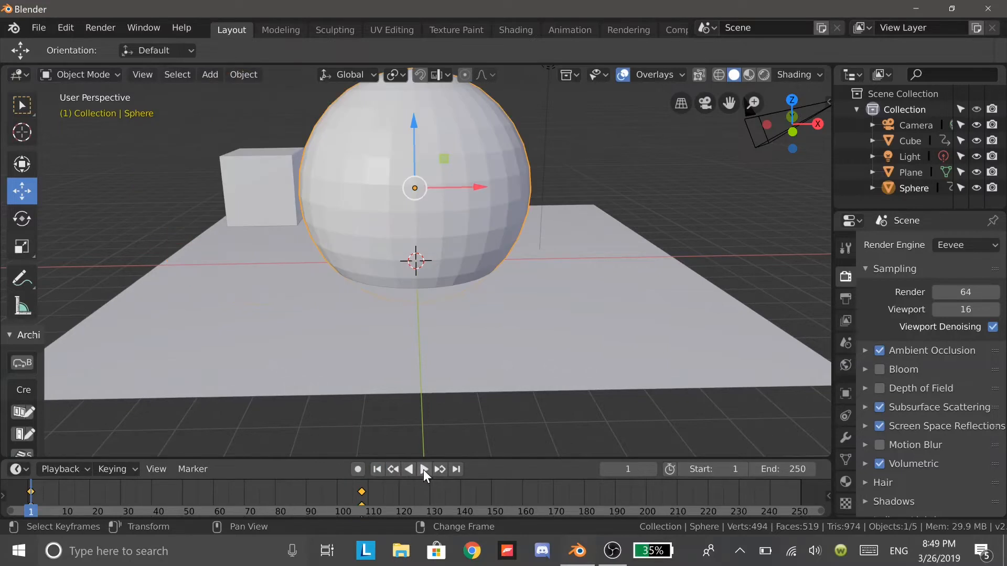
click(423, 469)
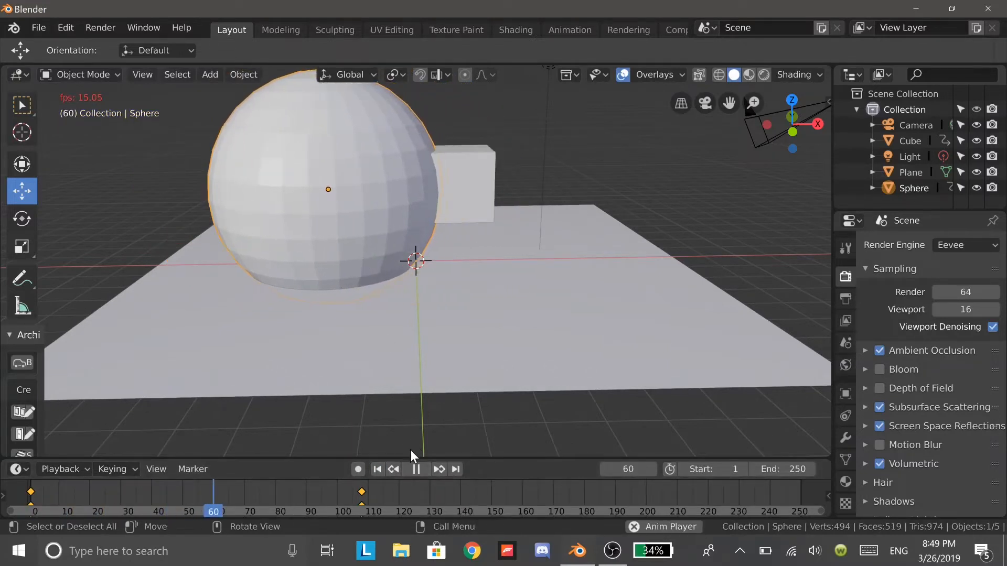
Stop the animation playback and delete the sphere from the scene
click(417, 470)
key(i)
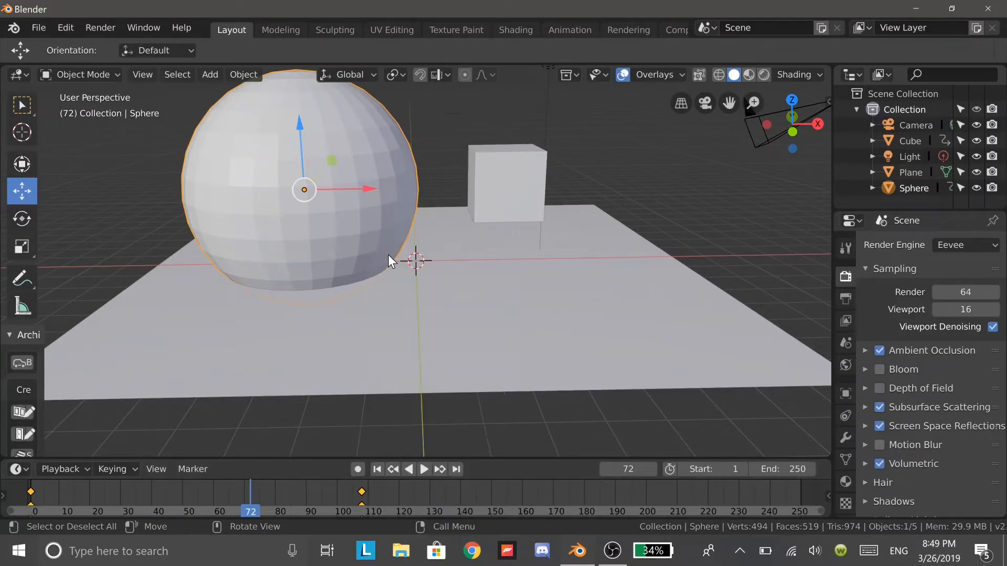
key(Delete)
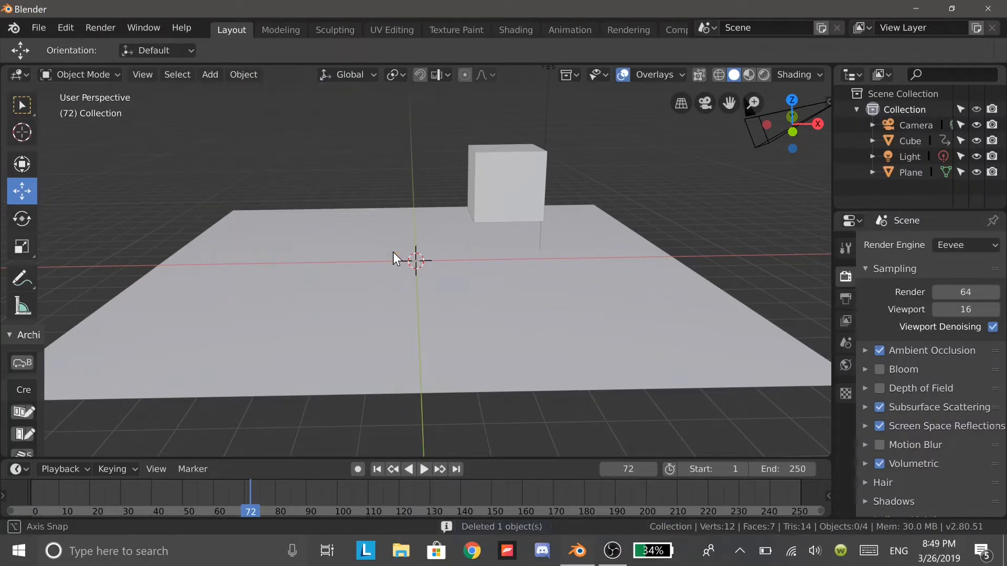
Align the camera to a low front view of the plane and cube, and raise it about 0.9 m
mouse_move(392, 251)
middle_down()
mouse_move(386, 264)
mouse_move(402, 251)
mouse_move(393, 247)
middle_up()
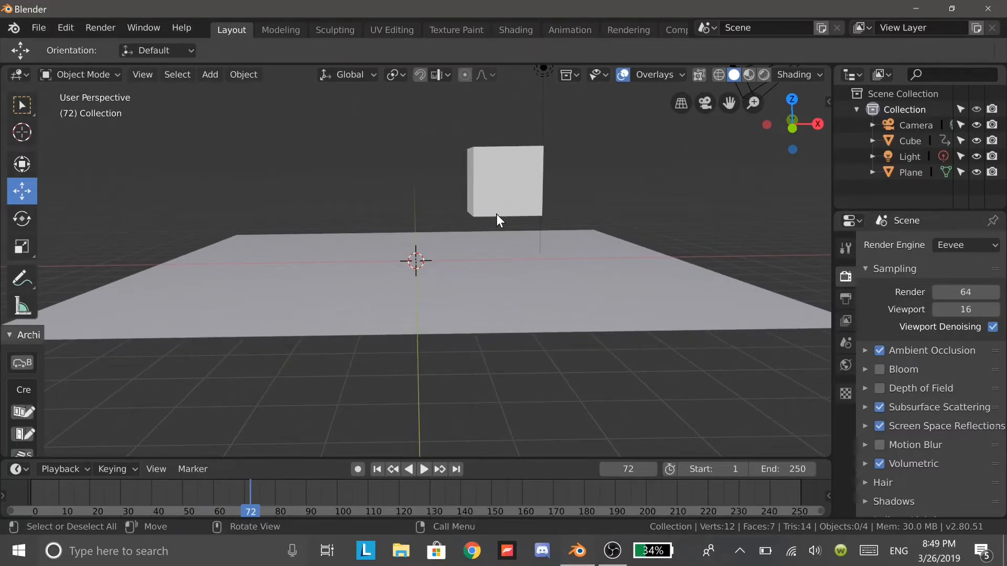
key(ctrl+alt+KP_0)
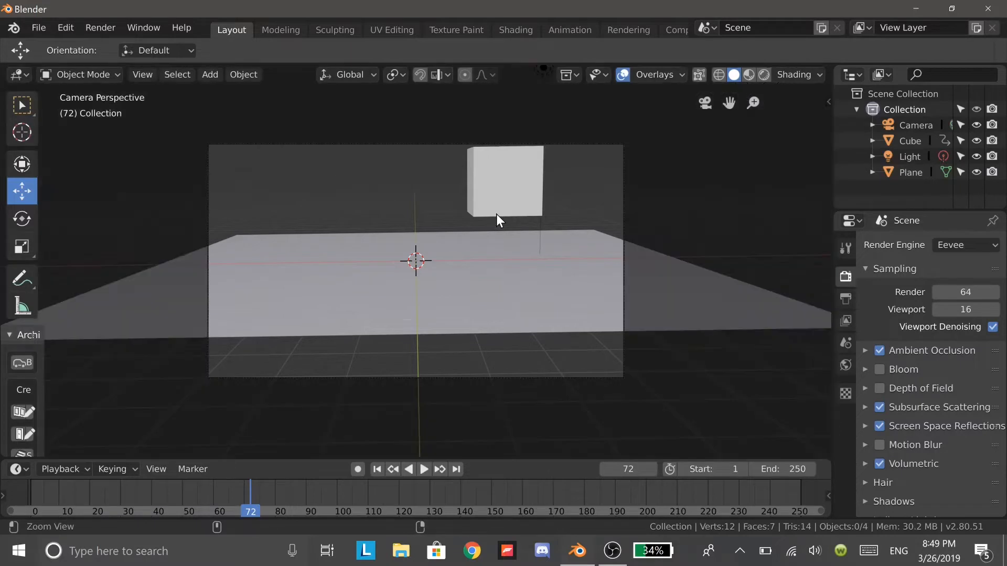
click(401, 144)
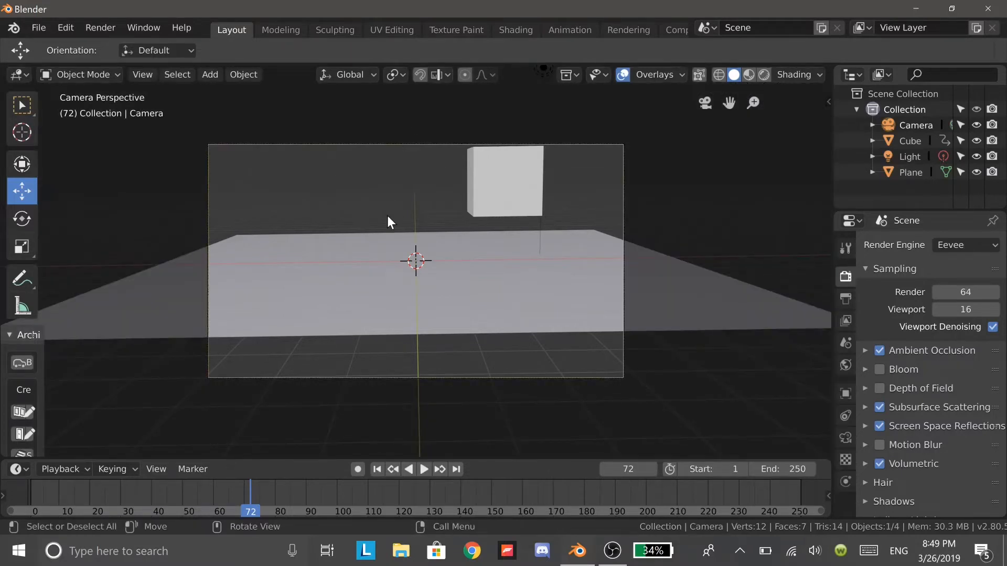
key(g)
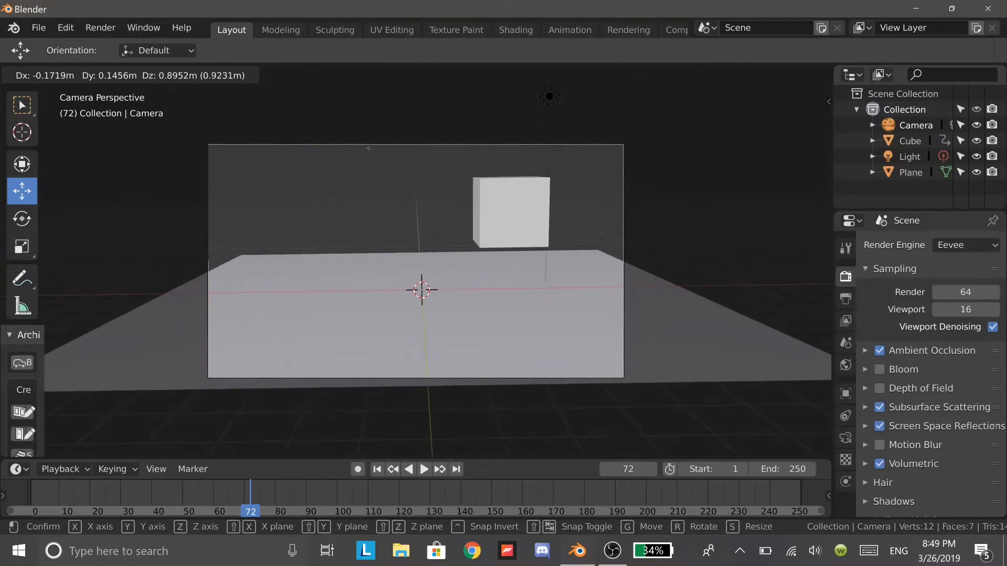
click(369, 153)
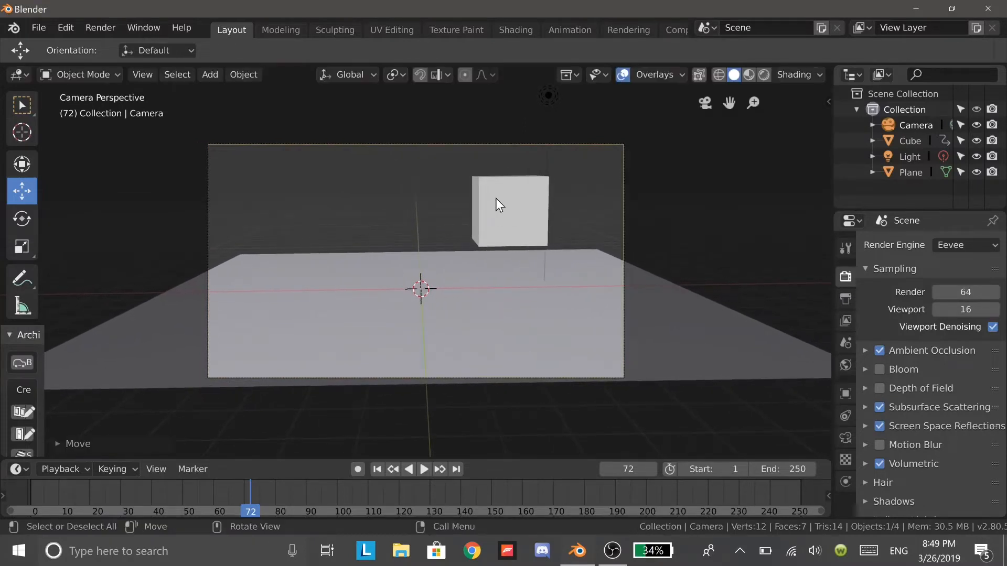
Set the camera's focal length to 30 mm while looking through the camera
mouse_move(494, 202)
middle_down()
mouse_move(395, 199)
mouse_move(505, 205)
mouse_move(480, 199)
middle_up()
scroll(498, 203, down, 4)
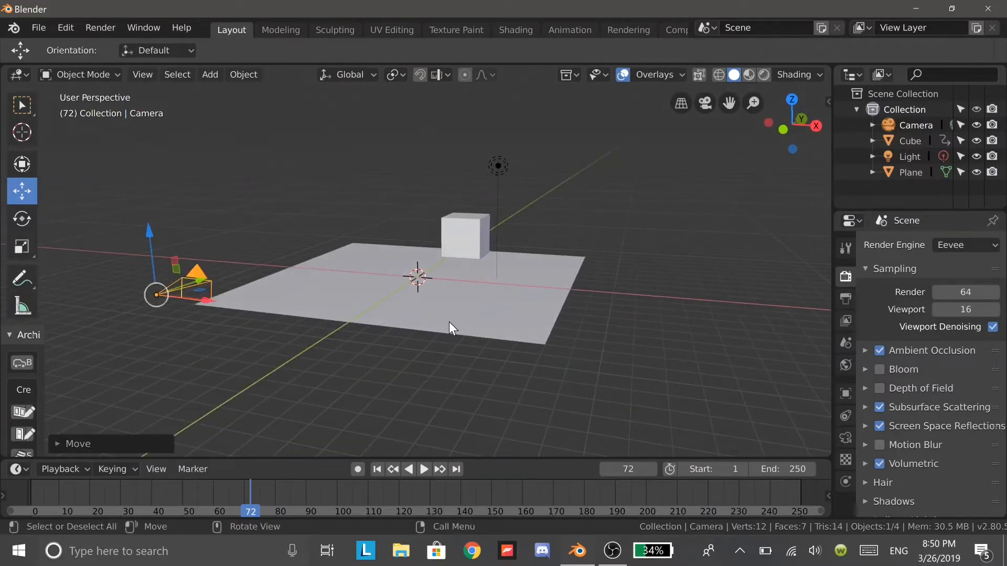
key(KP_0)
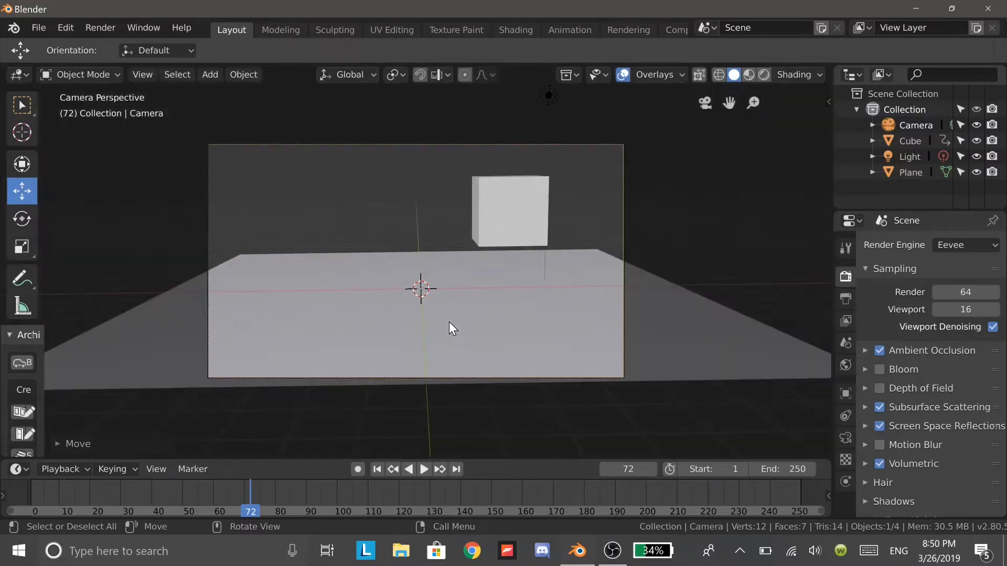
click(845, 437)
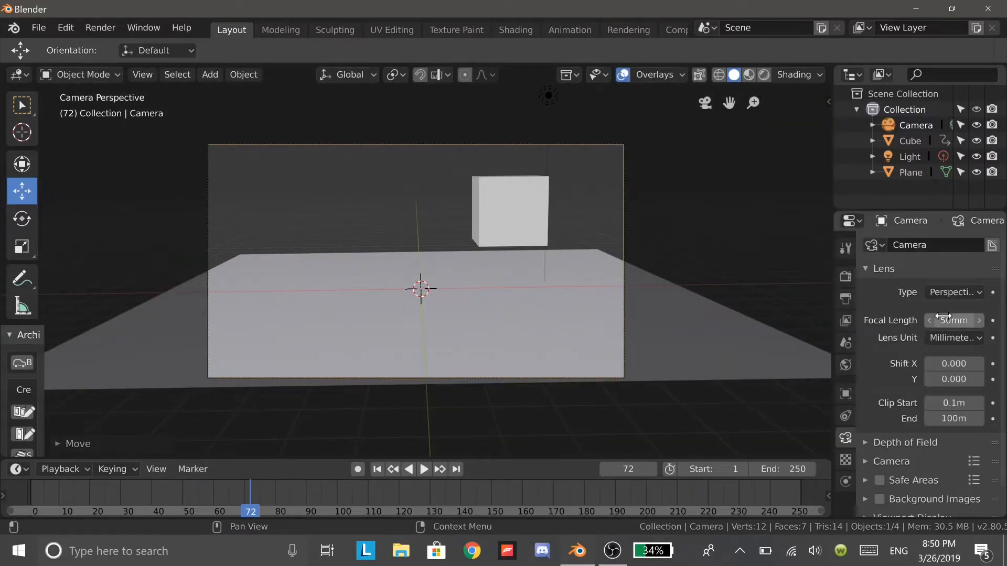
drag(953, 321, 883, 322)
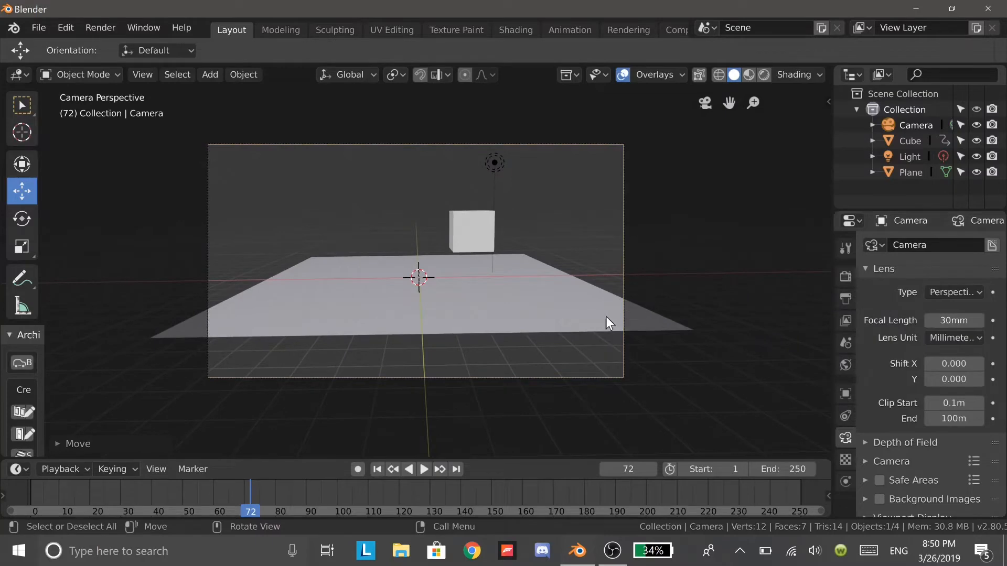
Align the camera to a closer front view of the plane and cube
middle_drag(606, 316, 618, 310)
scroll(616, 311, up, 3)
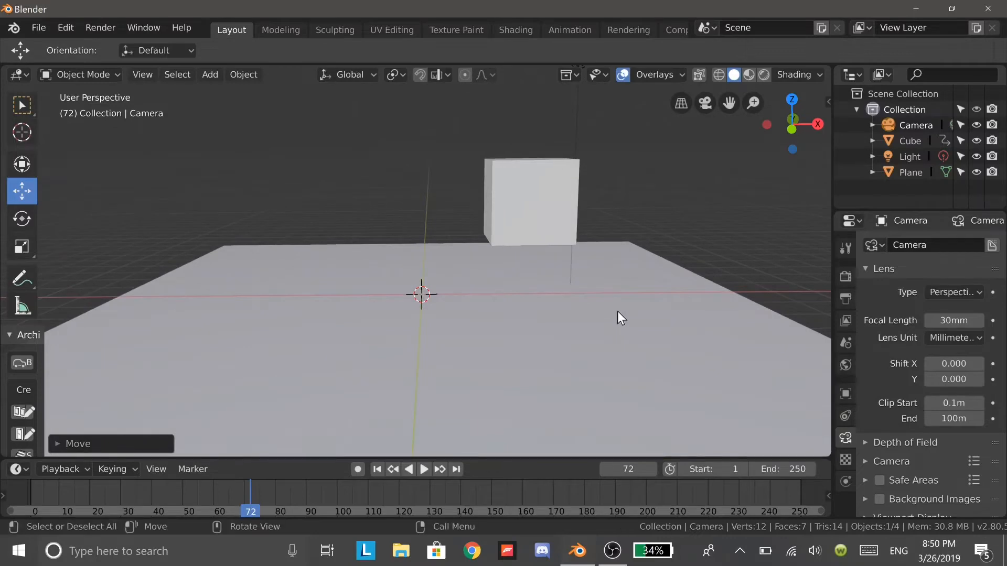
key(KP_0)
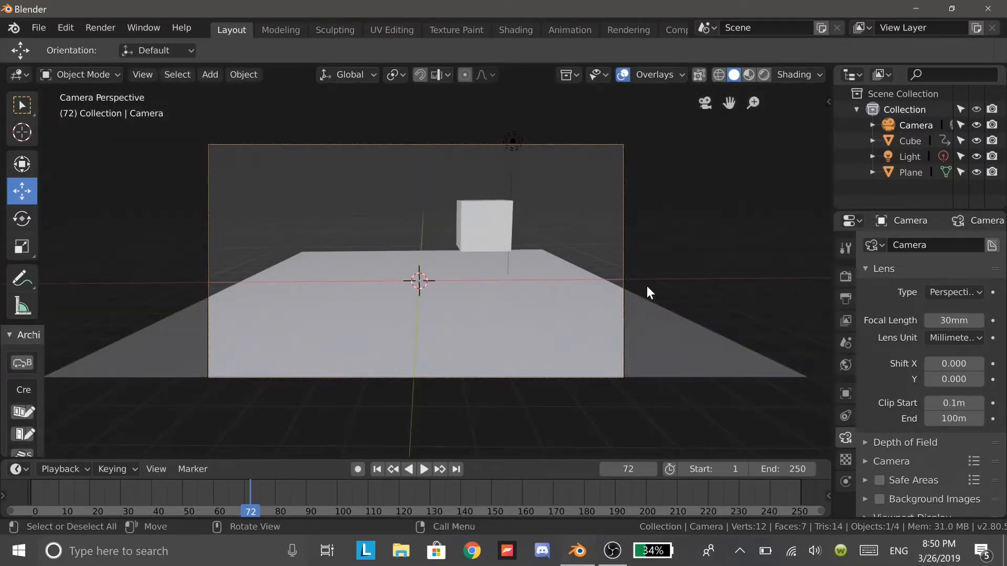
Return to frame 1 and add a UV sphere at the origin
middle_drag(661, 252, 638, 266)
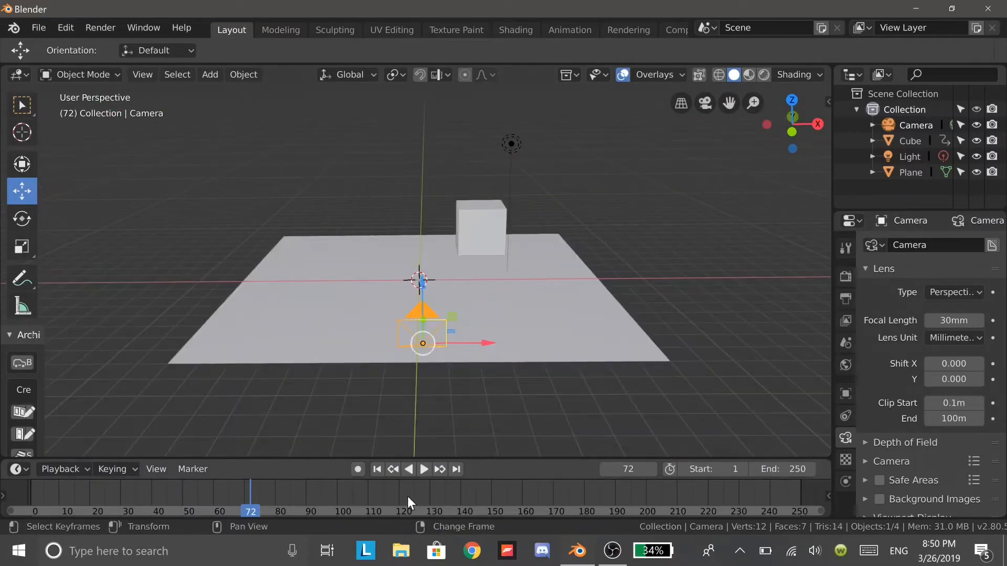
click(376, 469)
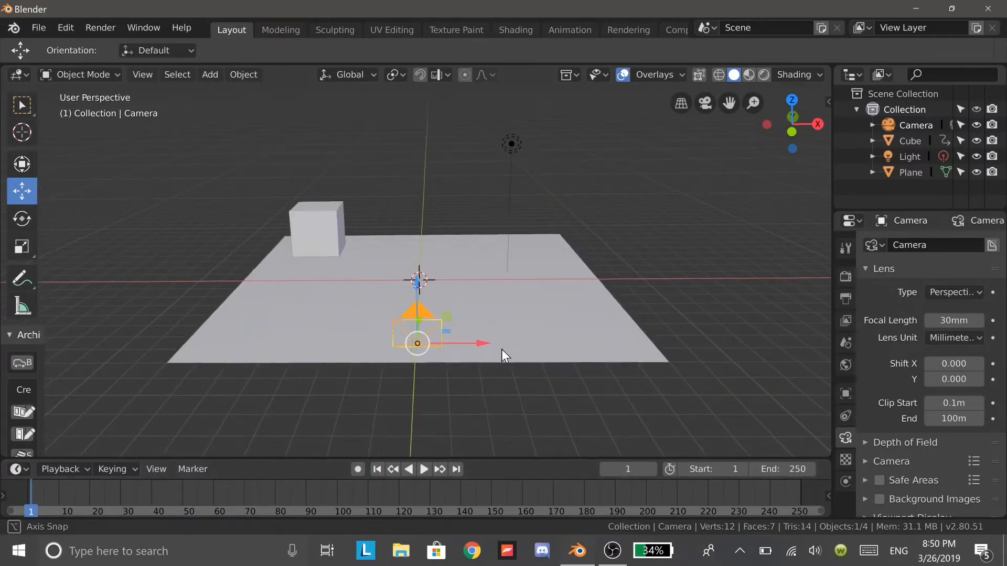
middle_drag(501, 349, 494, 348)
click(456, 310)
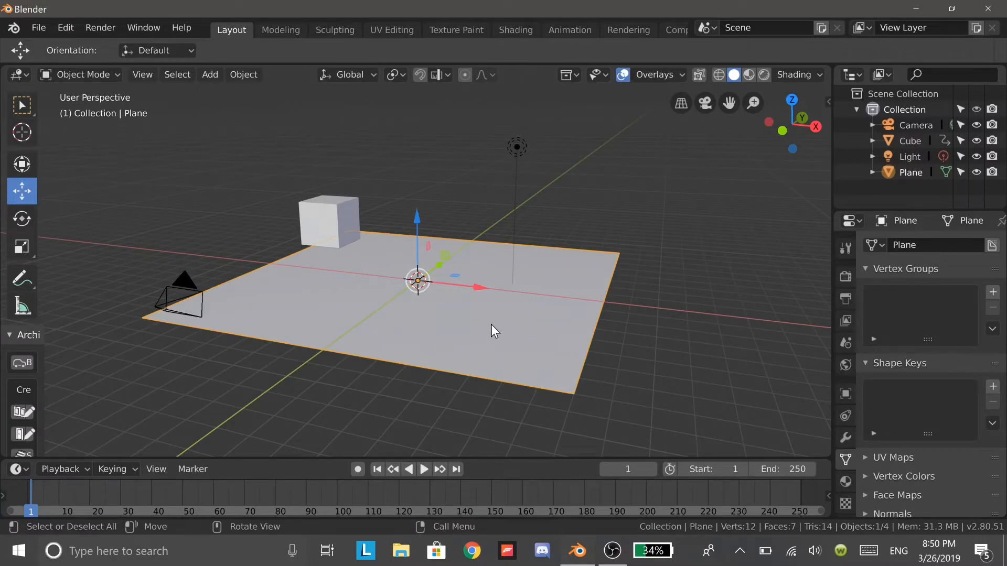
click(662, 349)
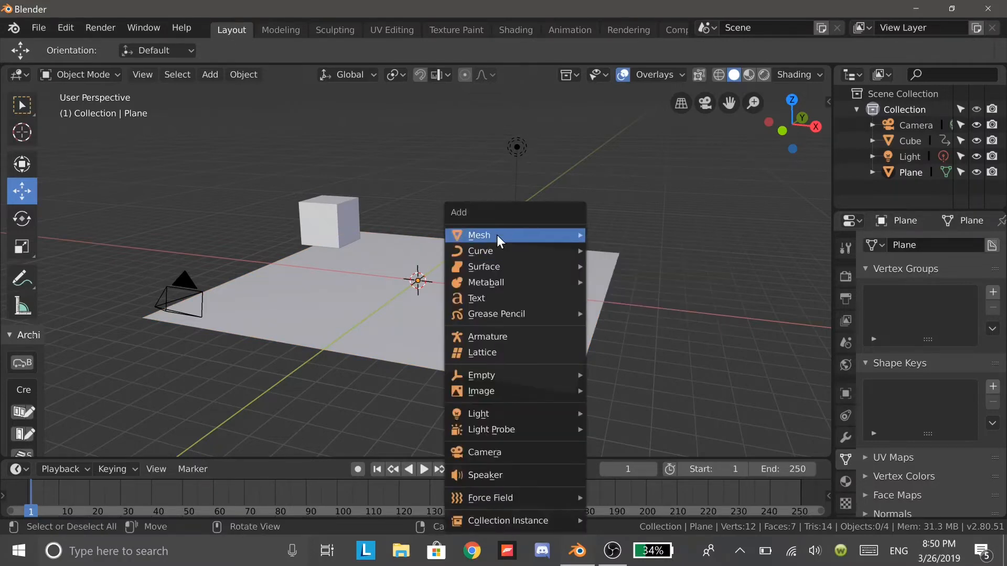
mouse_move(496, 235)
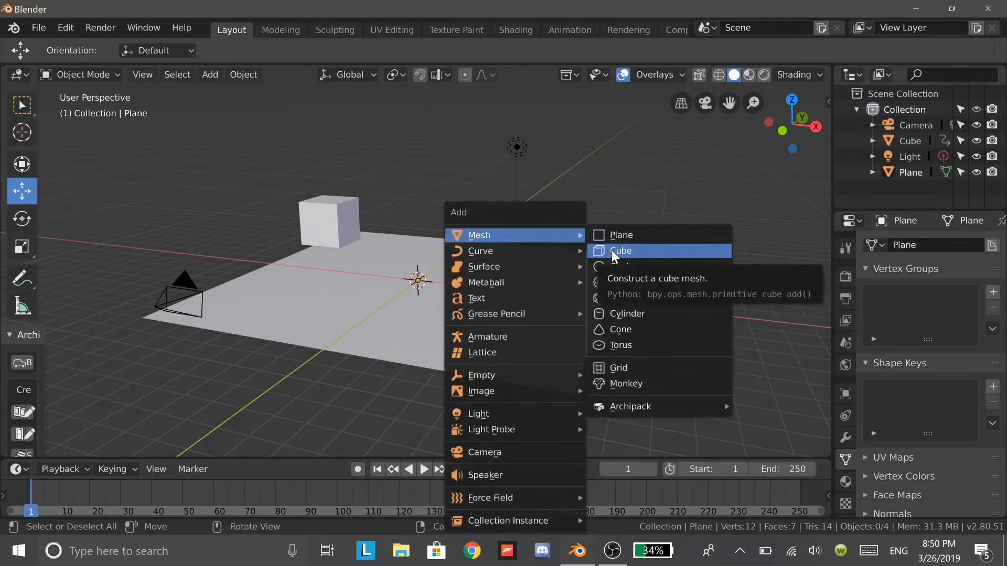
click(622, 284)
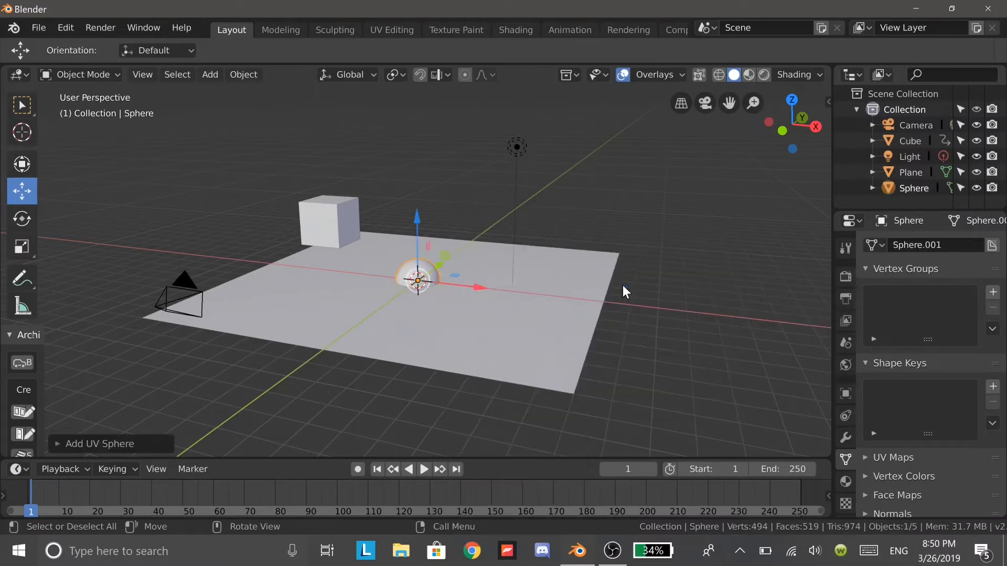
Raise the new sphere high above the plane along the Z axis and shift it along the Y axis
drag(416, 239, 416, 128)
middle_drag(520, 224, 484, 229)
drag(477, 174, 560, 168)
Enable Rigid Body physics for the sphere and look through its rigid body settings
middle_drag(531, 320, 543, 309)
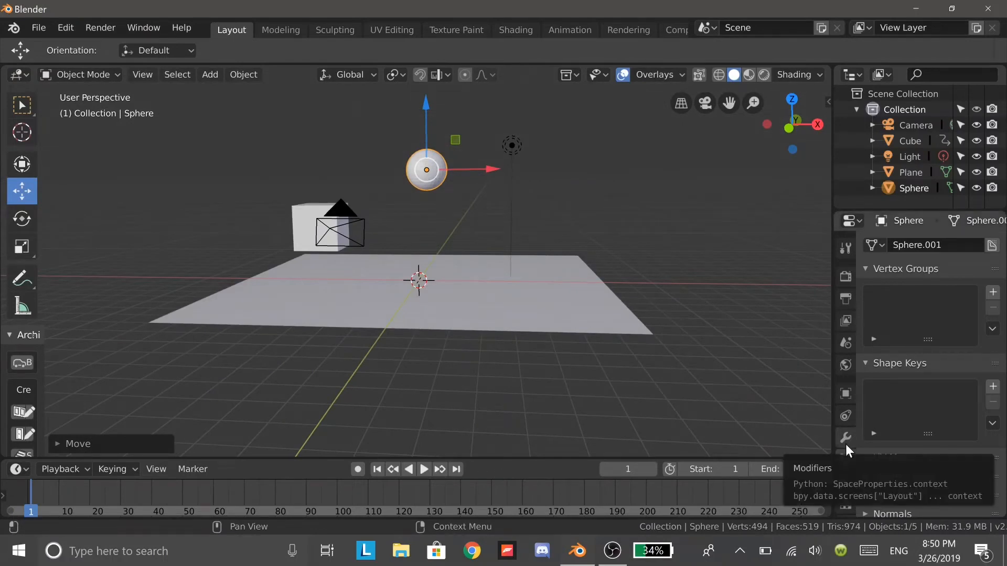
scroll(845, 445, down, 2)
click(845, 478)
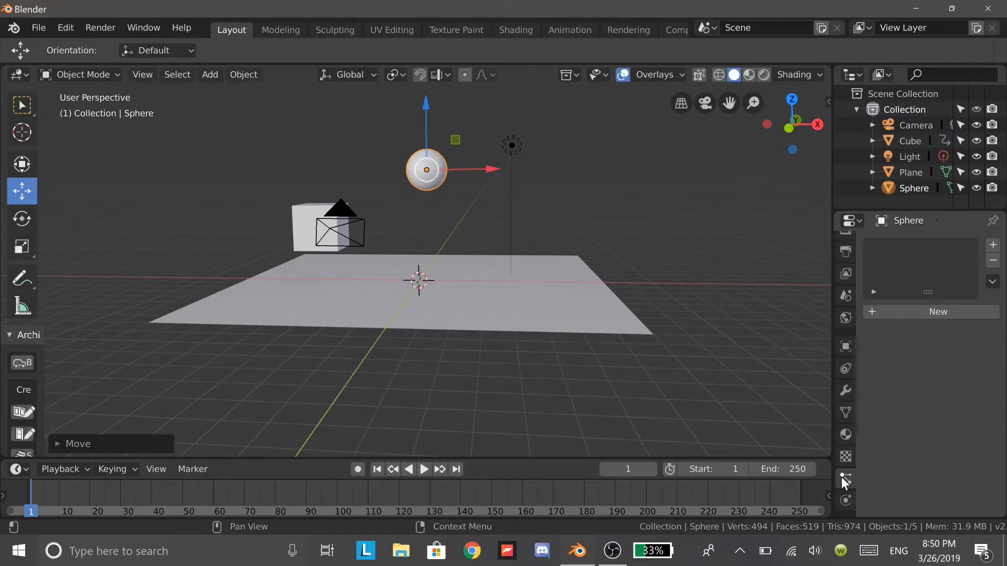
click(845, 501)
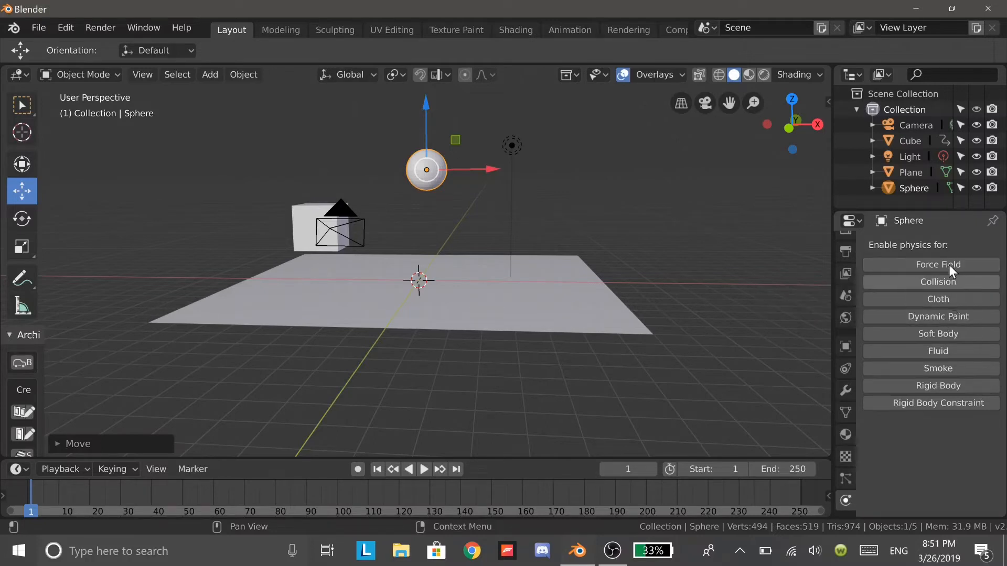
click(944, 386)
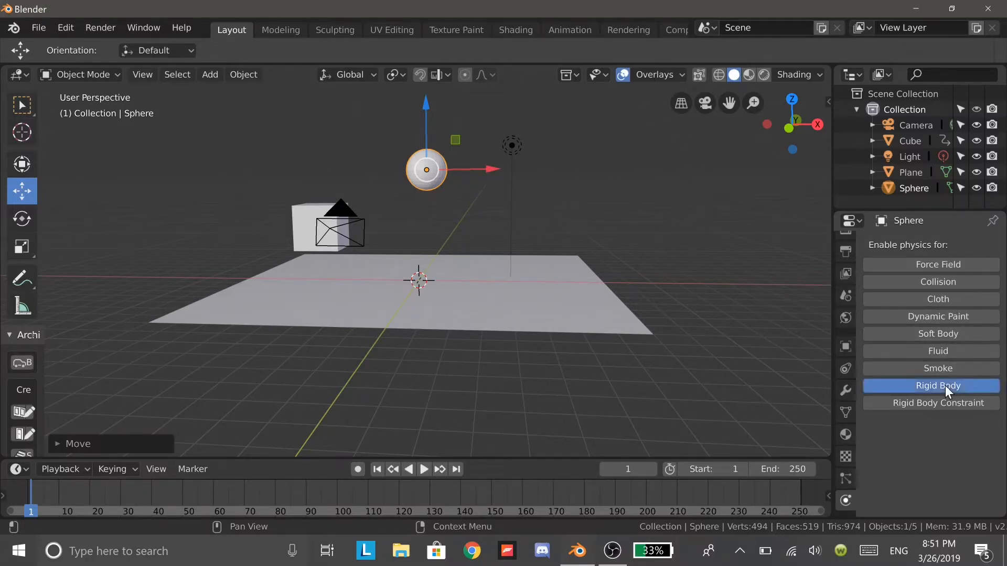
scroll(954, 461, down, 2)
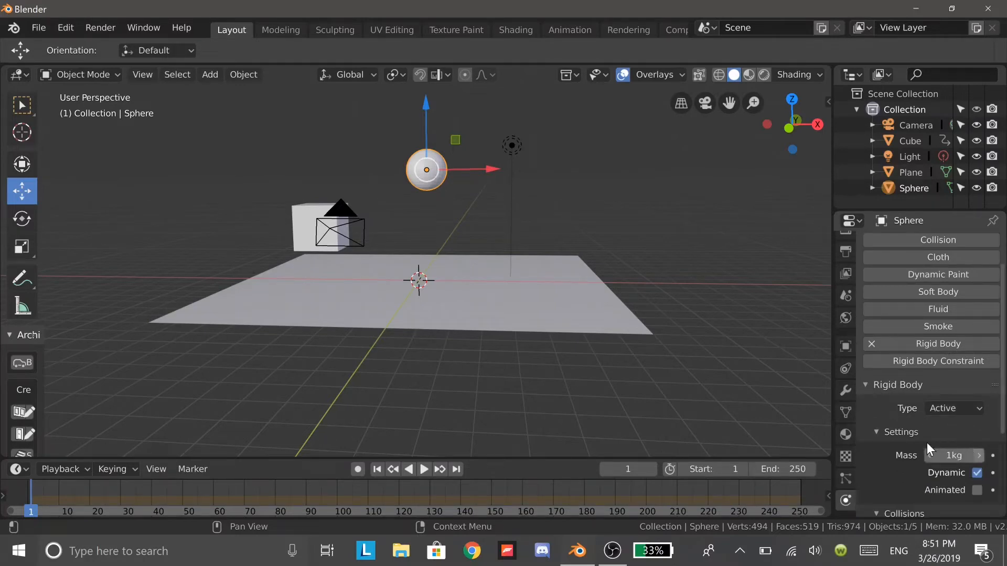
scroll(927, 443, down, 6)
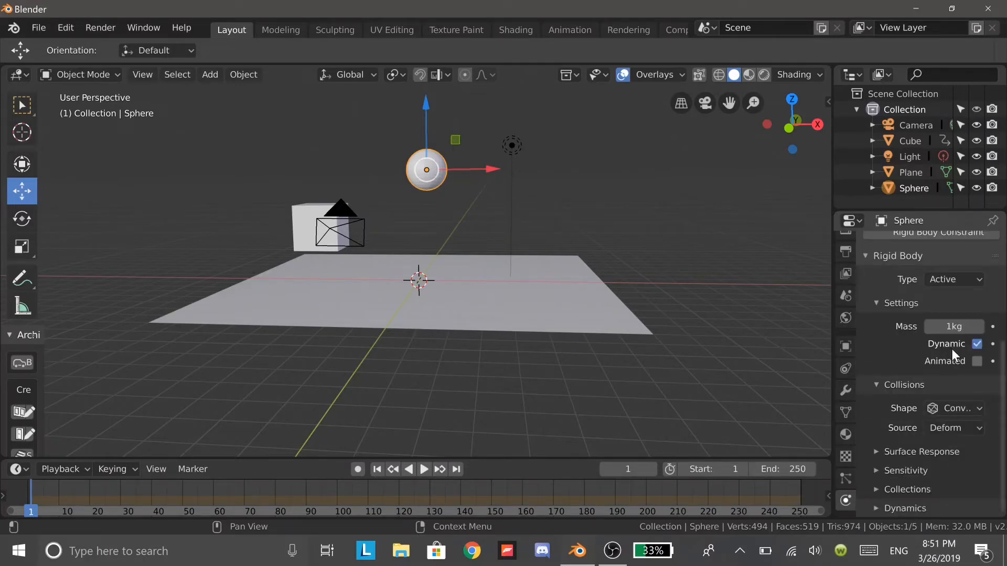
scroll(923, 372, up, 2)
scroll(925, 375, up, 6)
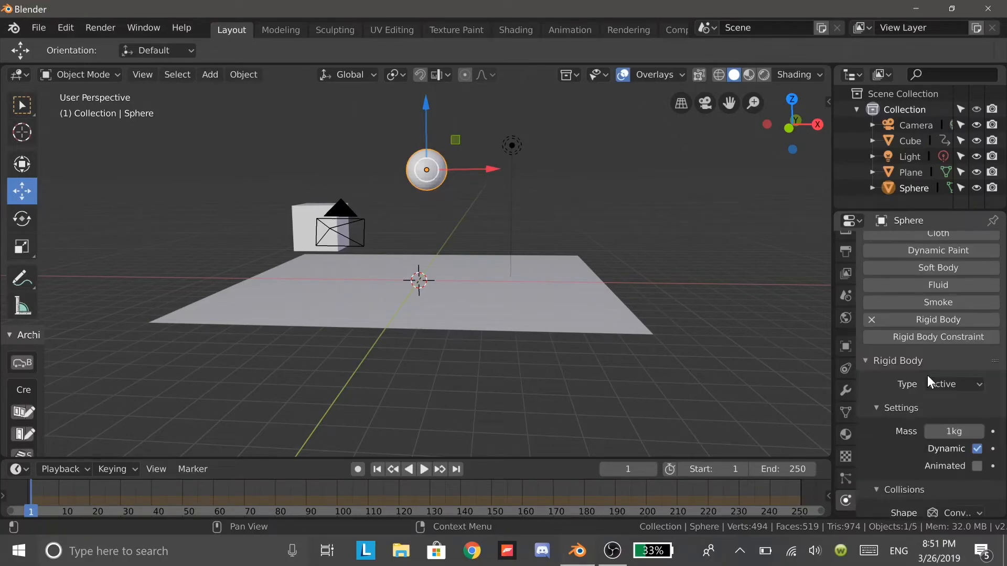
Enable Rigid Body physics for the floor plane and set its type to Passive
middle_drag(614, 285, 593, 291)
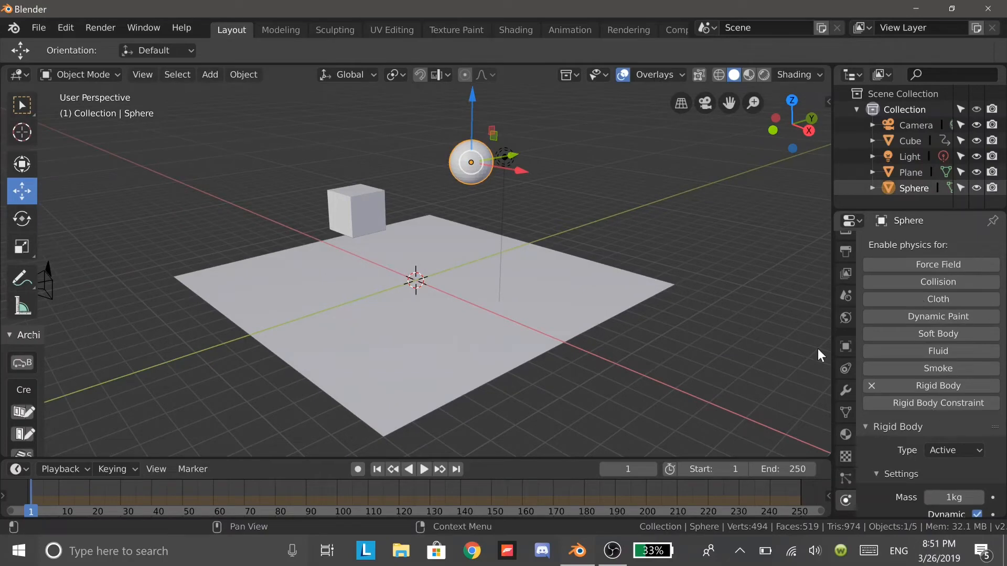
click(419, 300)
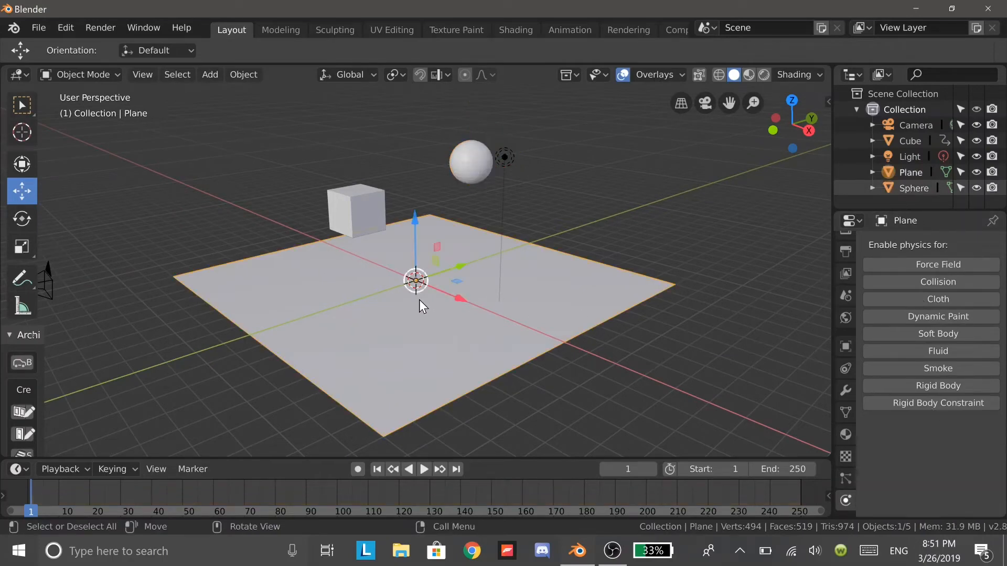
click(916, 386)
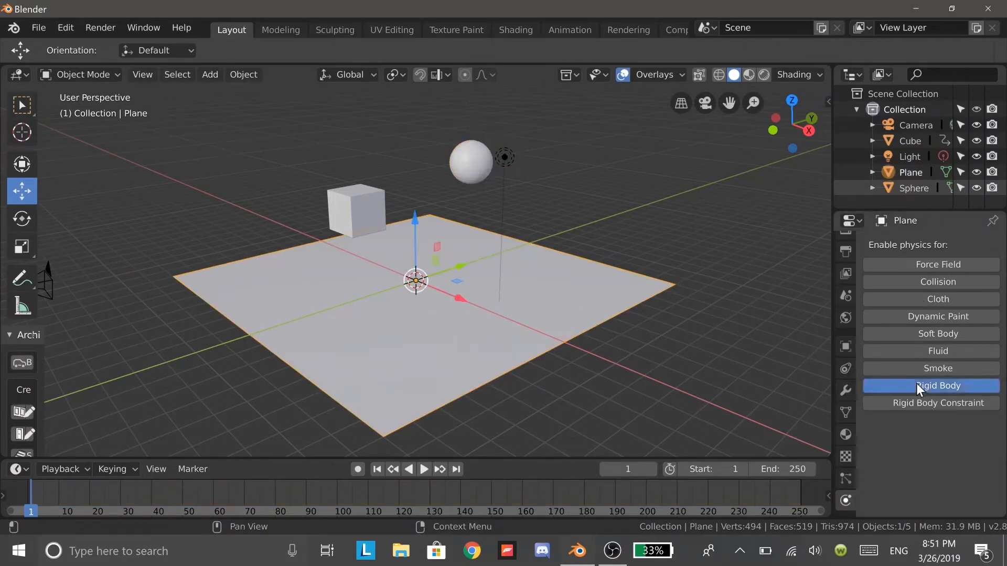
click(943, 450)
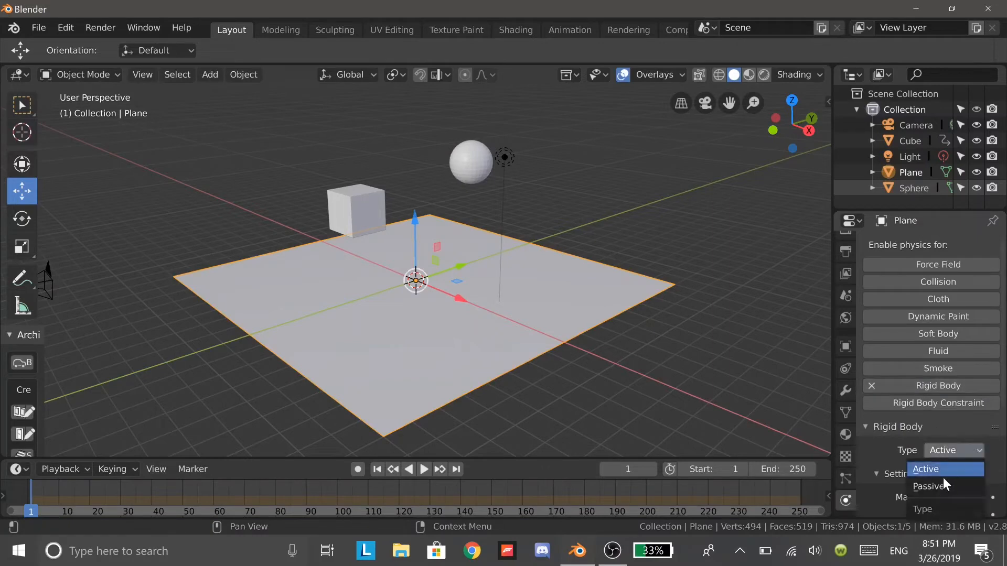
click(934, 486)
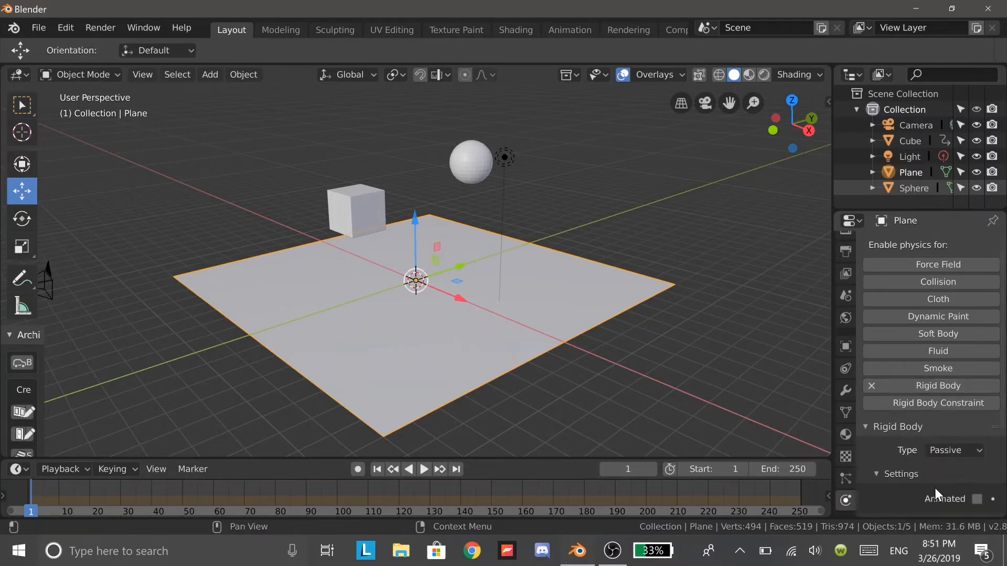
Inspect the sphere and cube, play the animation through the camera, stop it and return to frame 1
click(468, 168)
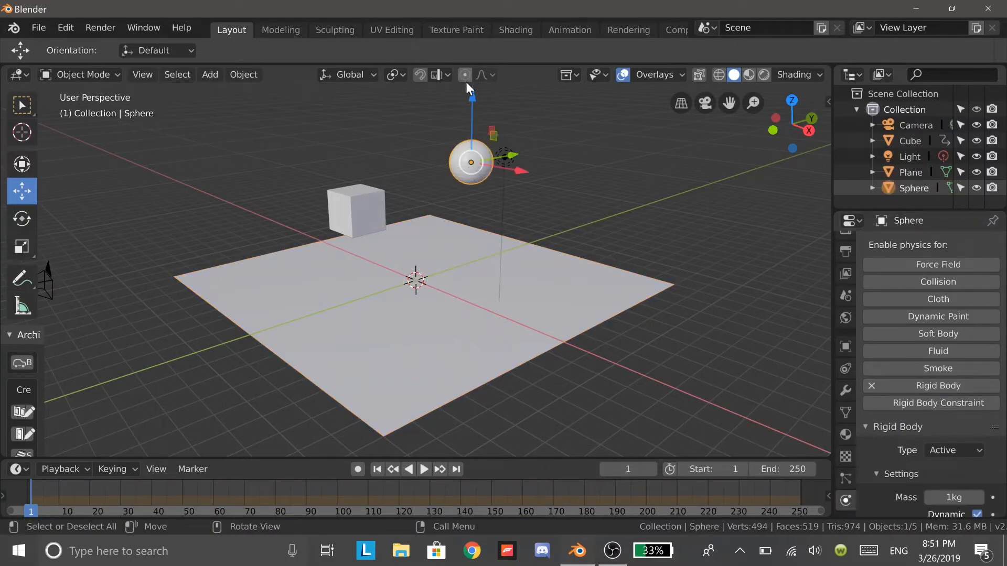
middle_drag(414, 278, 426, 260)
scroll(425, 260, up, 3)
scroll(426, 260, down, 5)
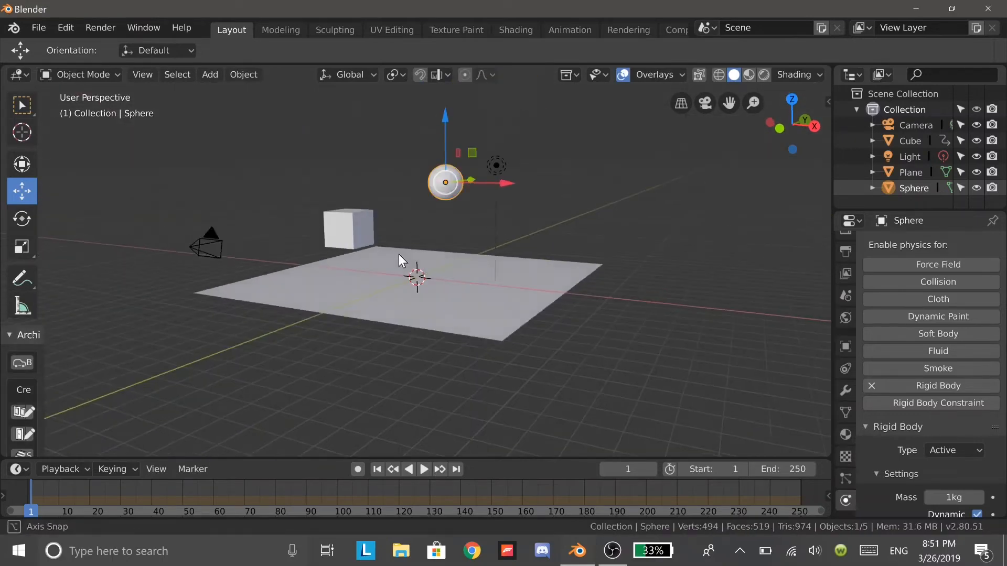
scroll(398, 254, up, 1)
click(356, 226)
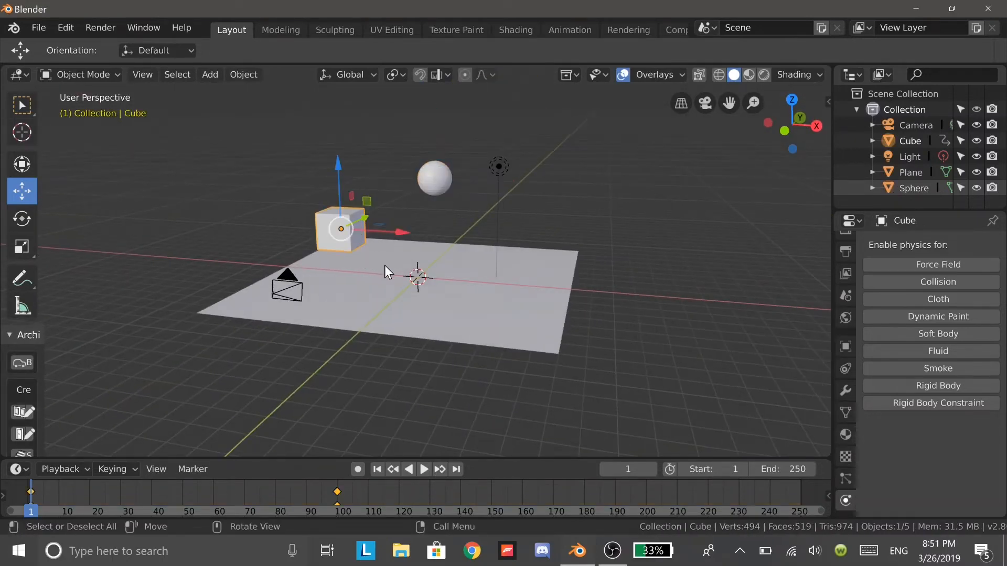
middle_drag(385, 265, 391, 268)
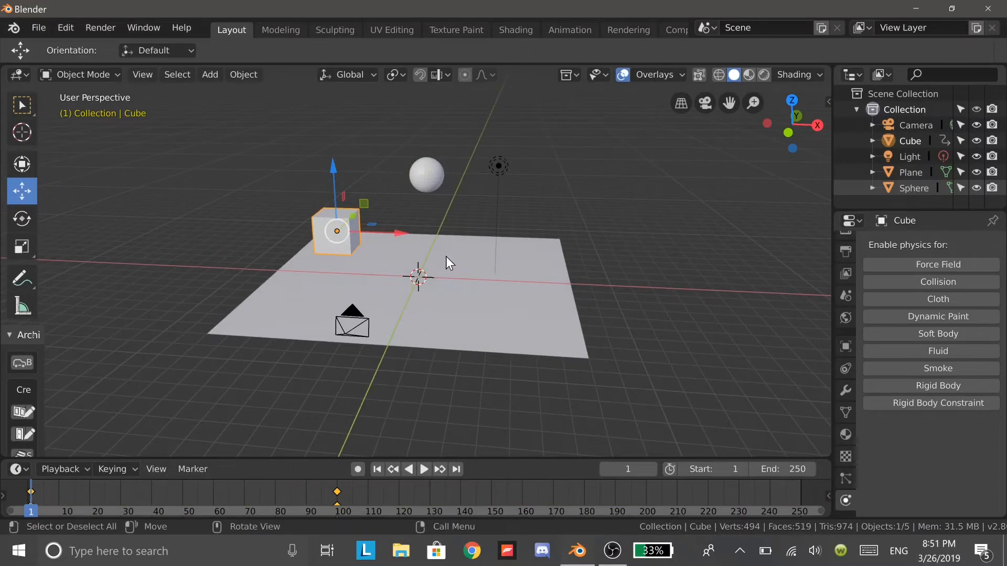
key(KP_0)
click(425, 469)
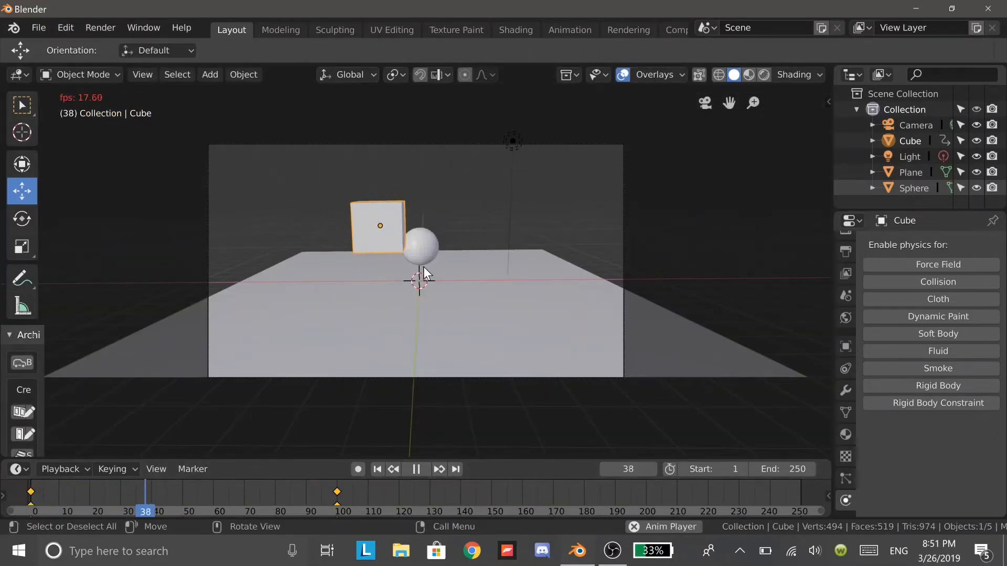
click(417, 470)
click(377, 469)
Set the sphere's rigid body mass to 39 kg
middle_drag(429, 228, 451, 184)
click(451, 181)
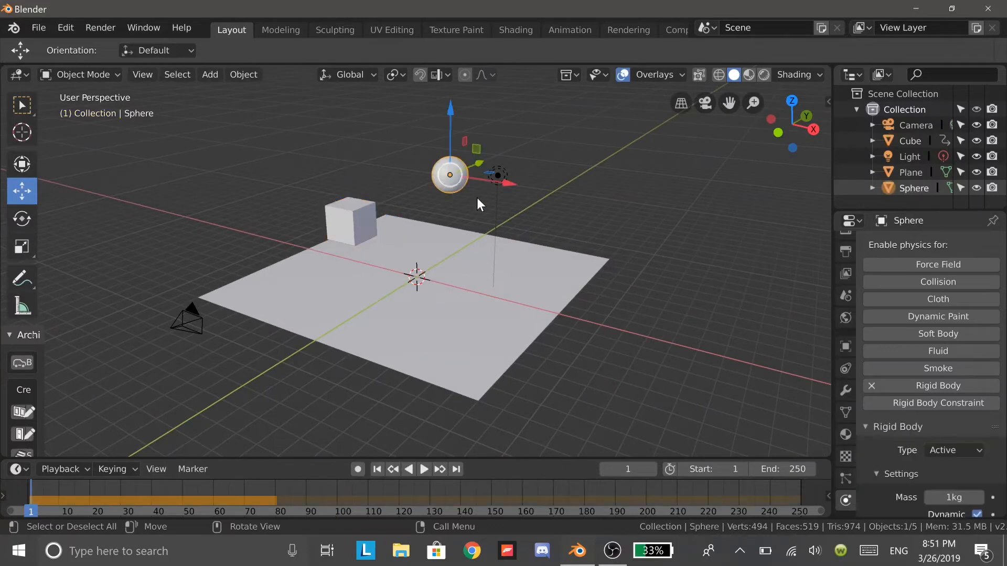
scroll(968, 412, down, 4)
drag(954, 414, 970, 414)
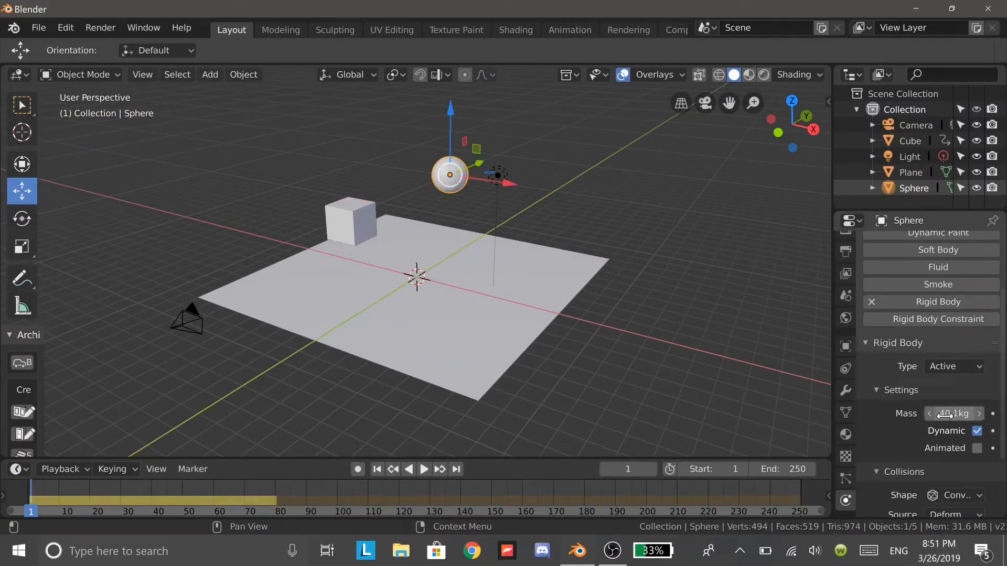
scroll(886, 432, down, 2)
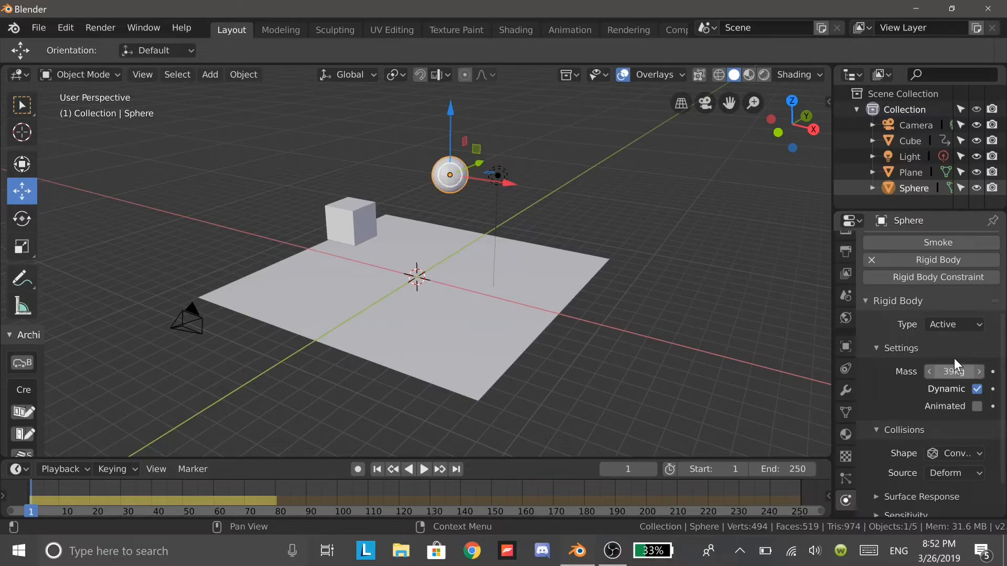
scroll(946, 377, down, 2)
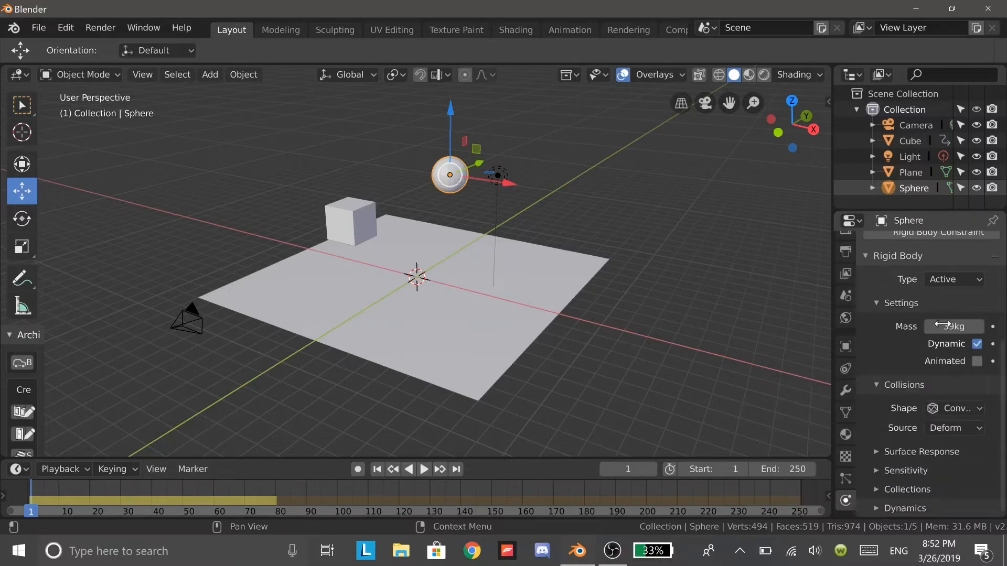
Play the simulation from frame 1 in an angled perspective view of the plane
middle_drag(529, 333, 535, 331)
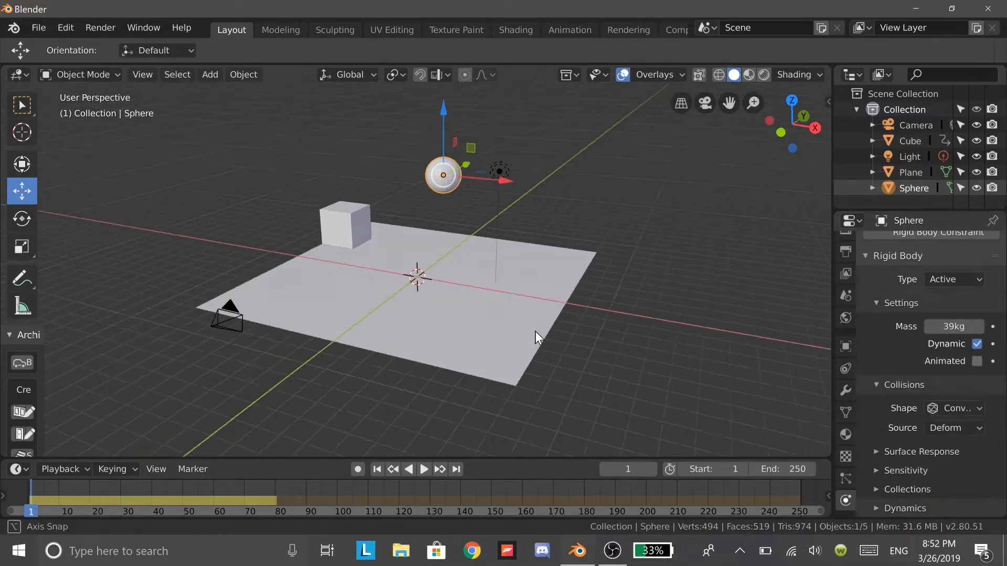
click(421, 467)
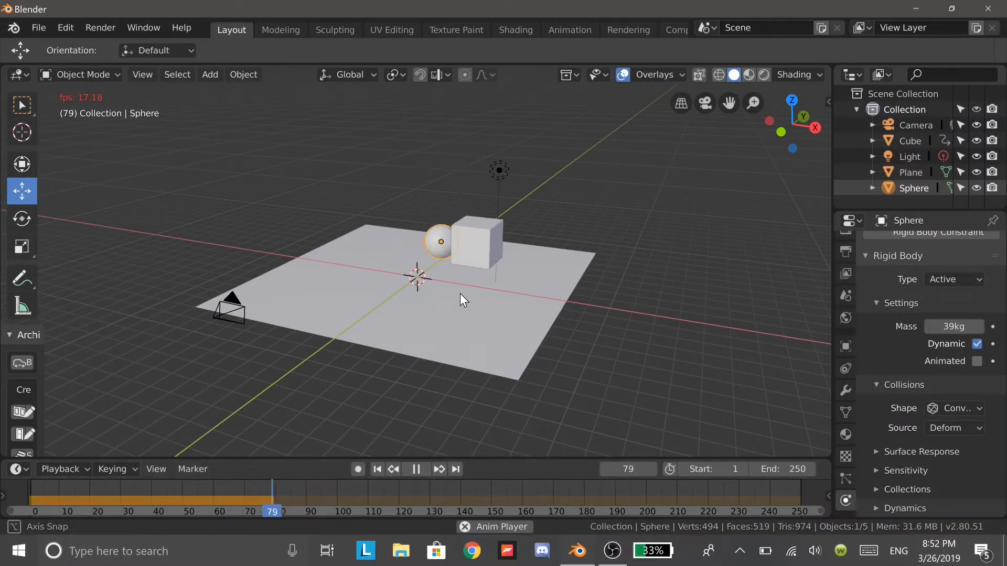
middle_drag(460, 294, 475, 295)
Set the sphere's Surface Response bounciness to 1.000
click(923, 452)
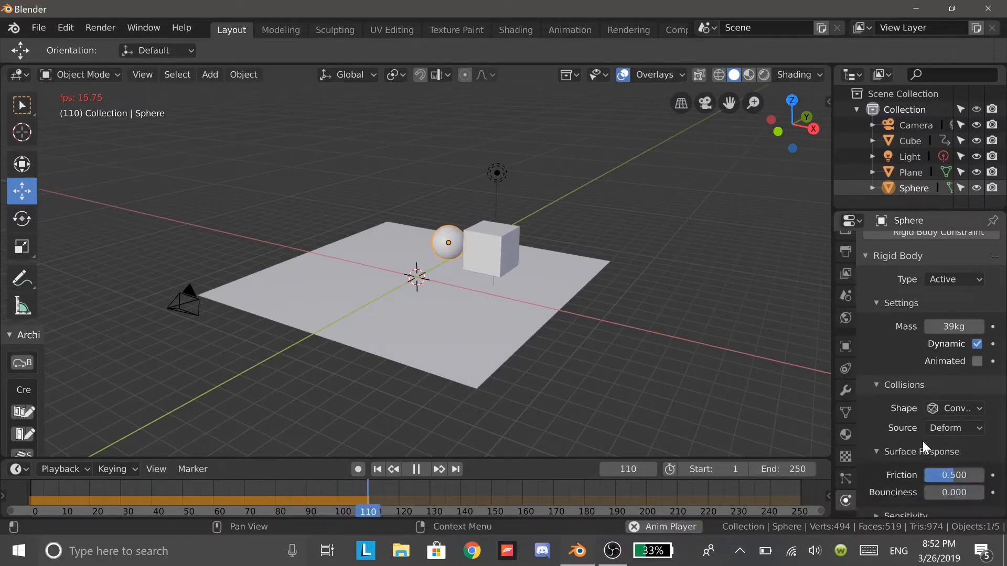
scroll(923, 441, down, 2)
drag(942, 447, 981, 448)
Replay the simulation from frame 1, check it up close and through the camera, and return to frame 1
click(416, 474)
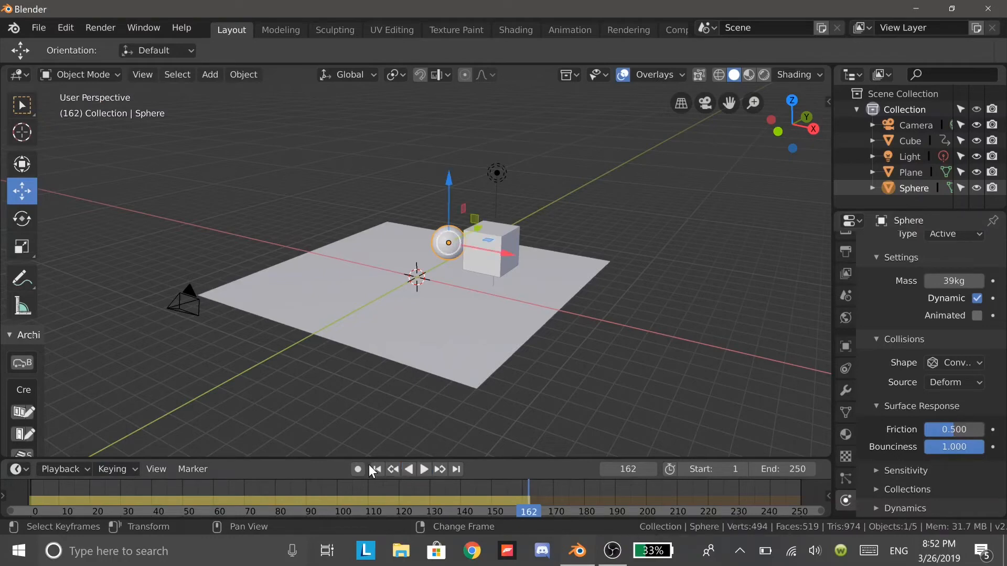
click(376, 471)
click(425, 469)
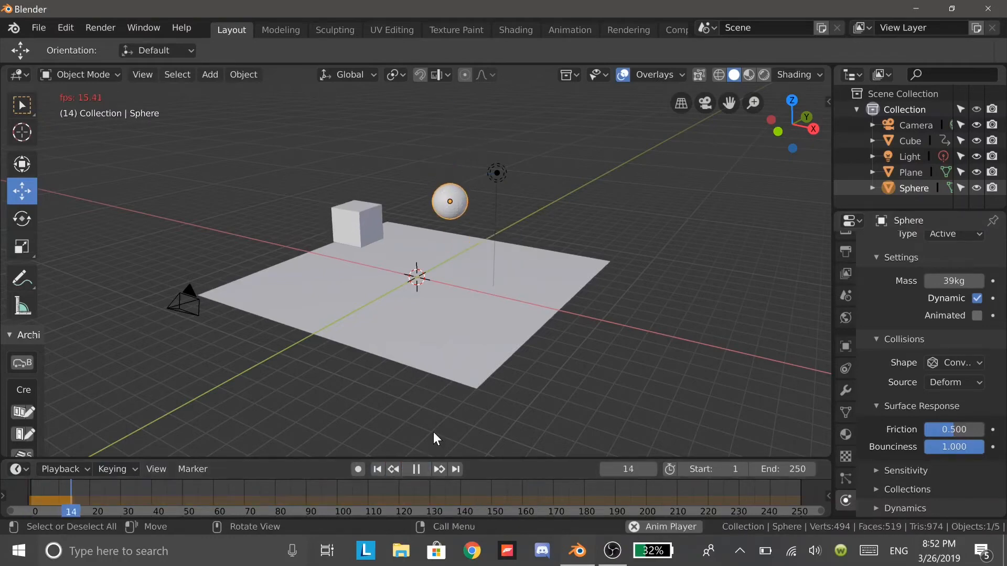
scroll(457, 317, up, 6)
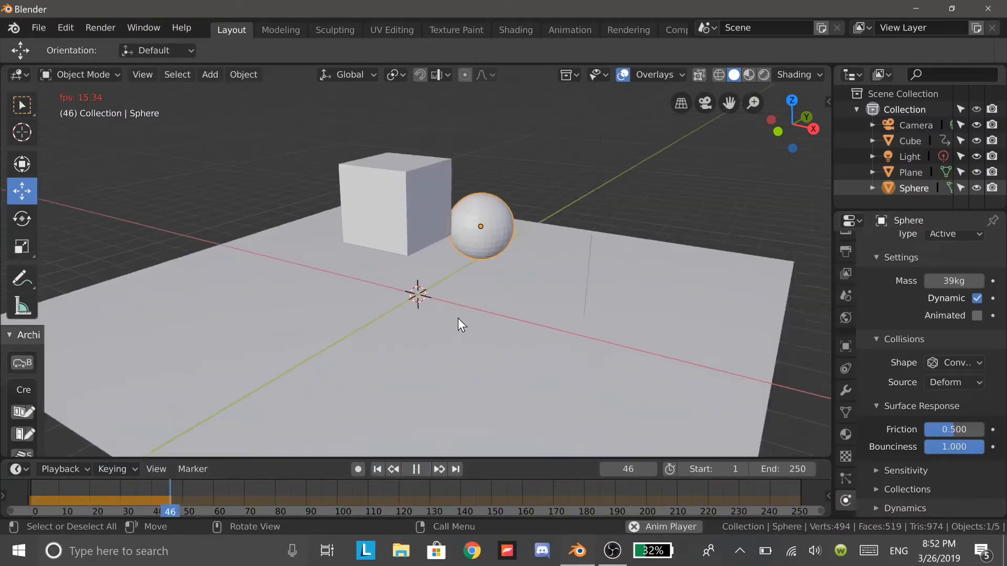
scroll(458, 319, down, 3)
scroll(438, 326, down, 3)
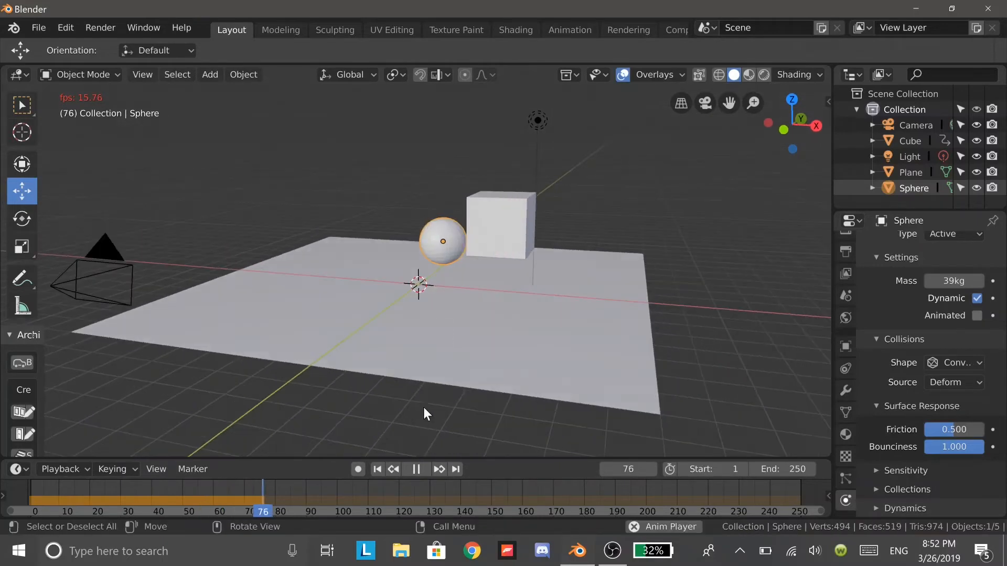
key(KP_0)
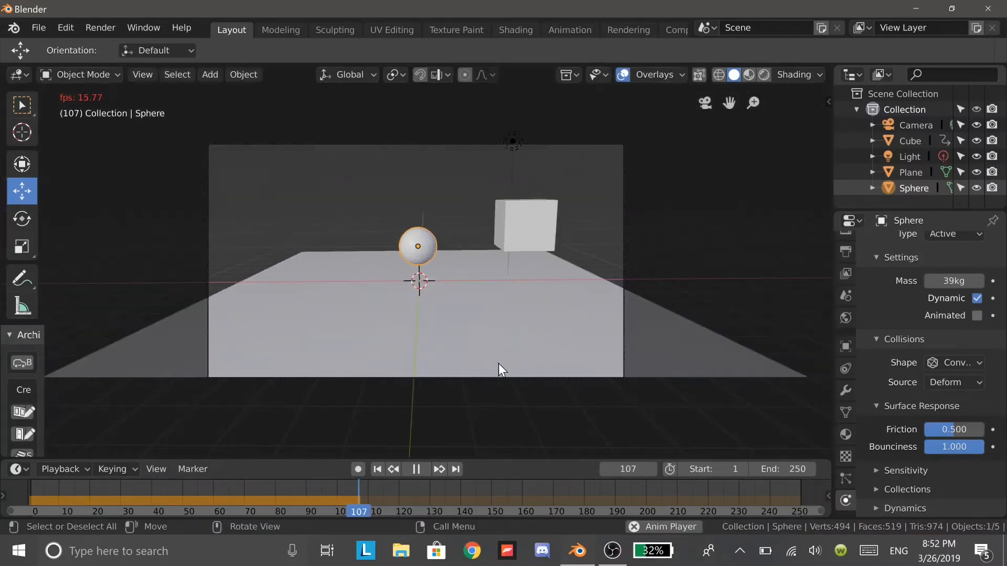
key(space)
click(377, 469)
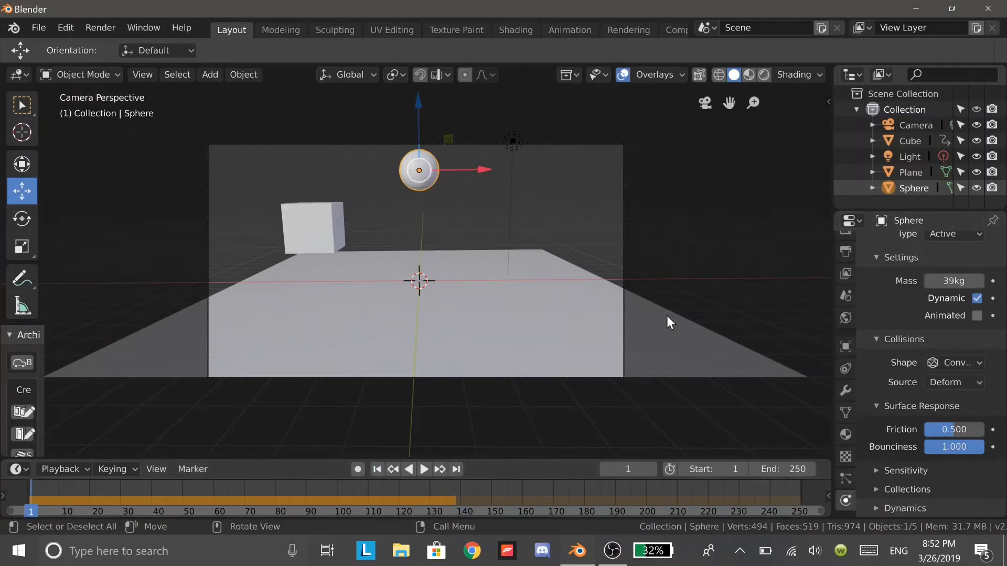
Raise the scene's light along the Z axis and shift it slightly toward the sphere along X
middle_drag(665, 315, 609, 292)
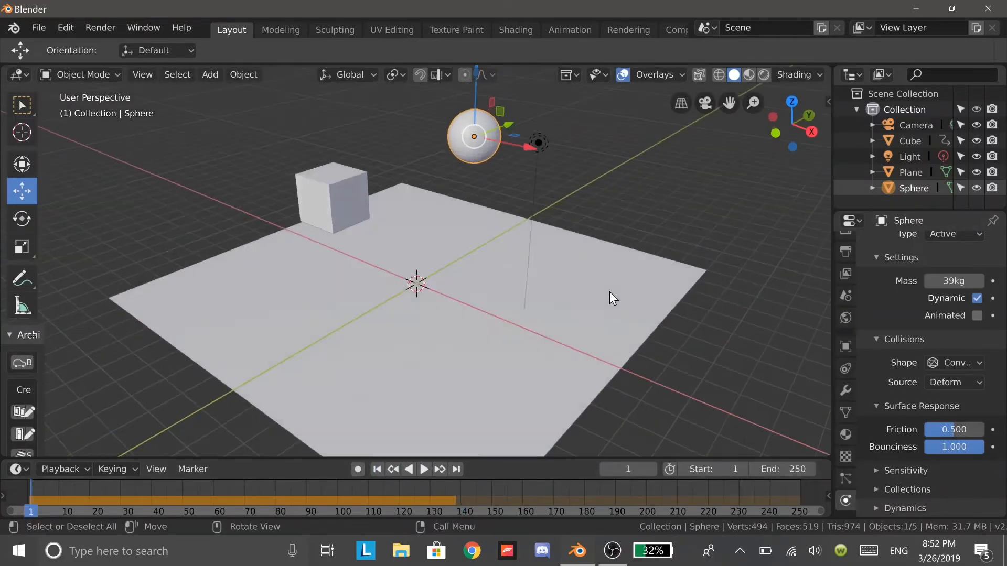
click(535, 143)
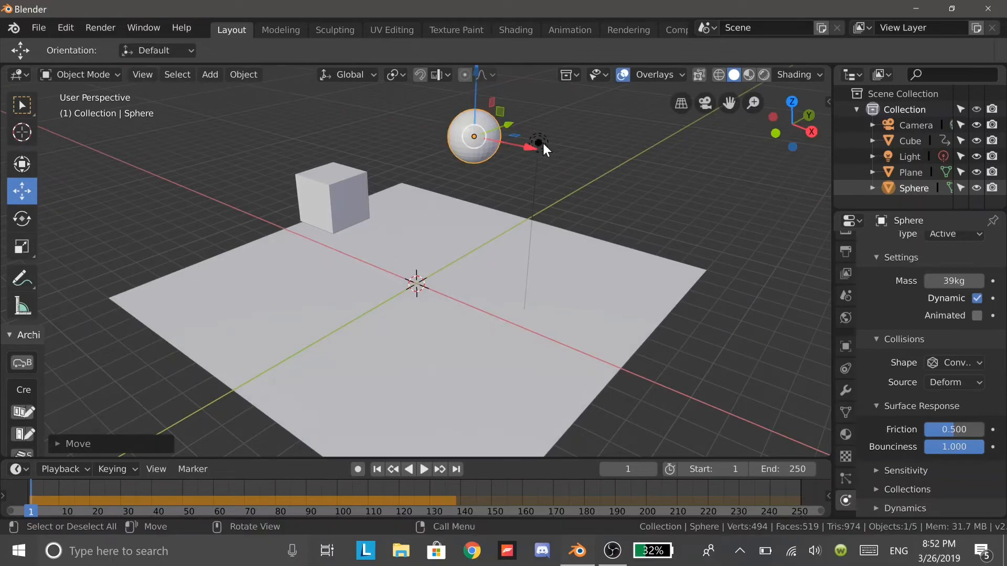
middle_drag(542, 144, 522, 218)
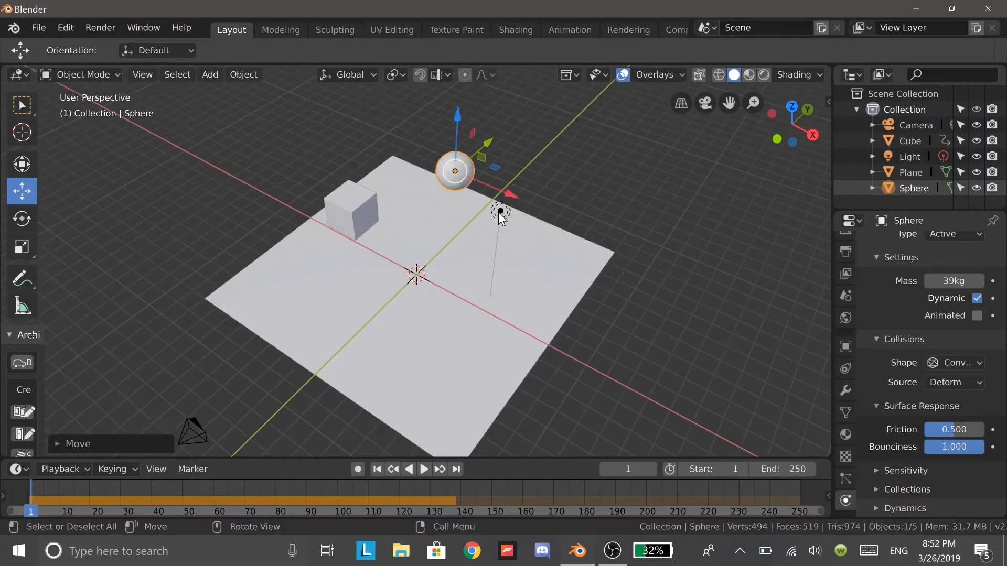
click(499, 213)
middle_drag(509, 292, 531, 279)
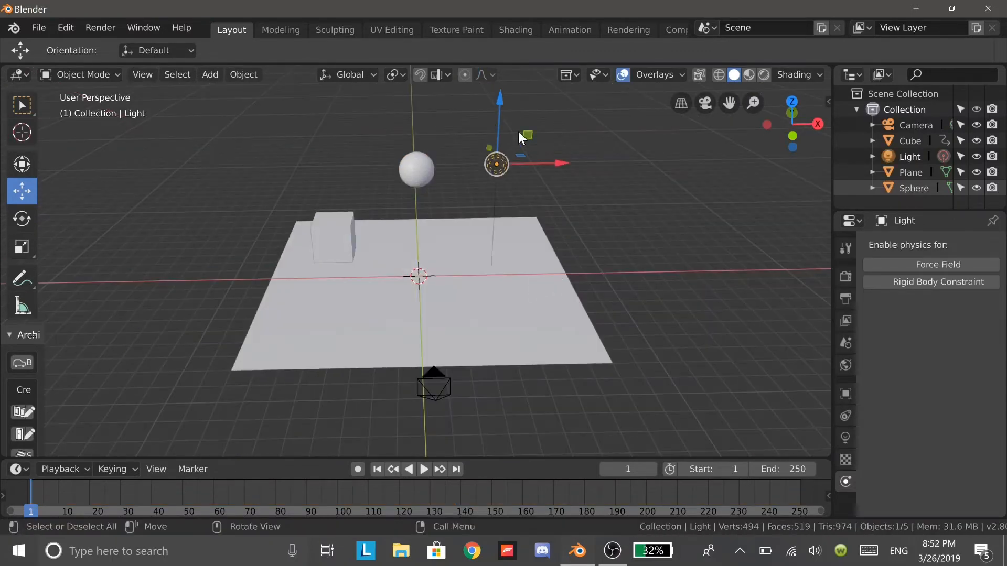
drag(499, 125, 501, 99)
drag(540, 135, 527, 142)
Change the light to an Area light and reposition it higher and farther out along positive X, aimed down at the plane
click(846, 438)
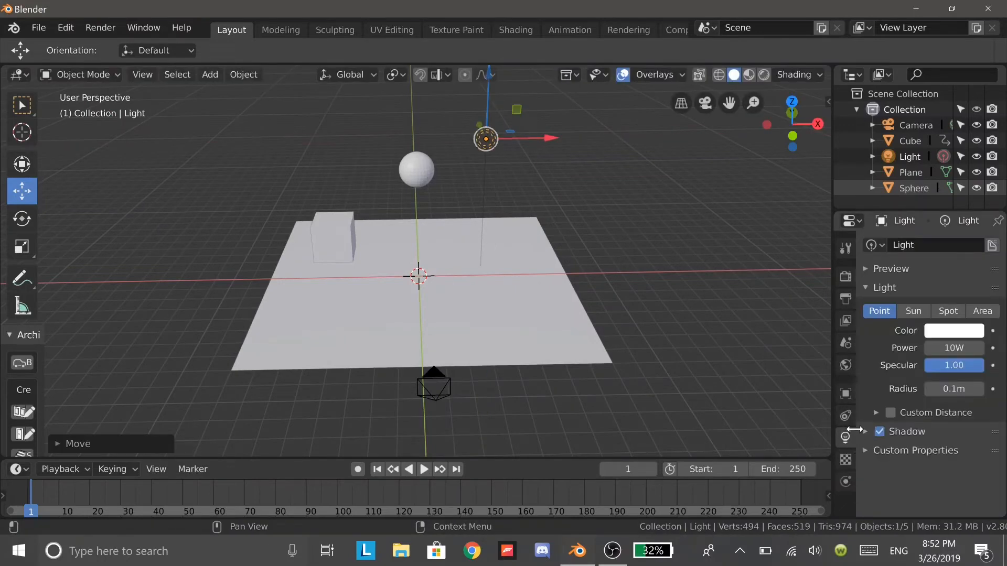
click(979, 311)
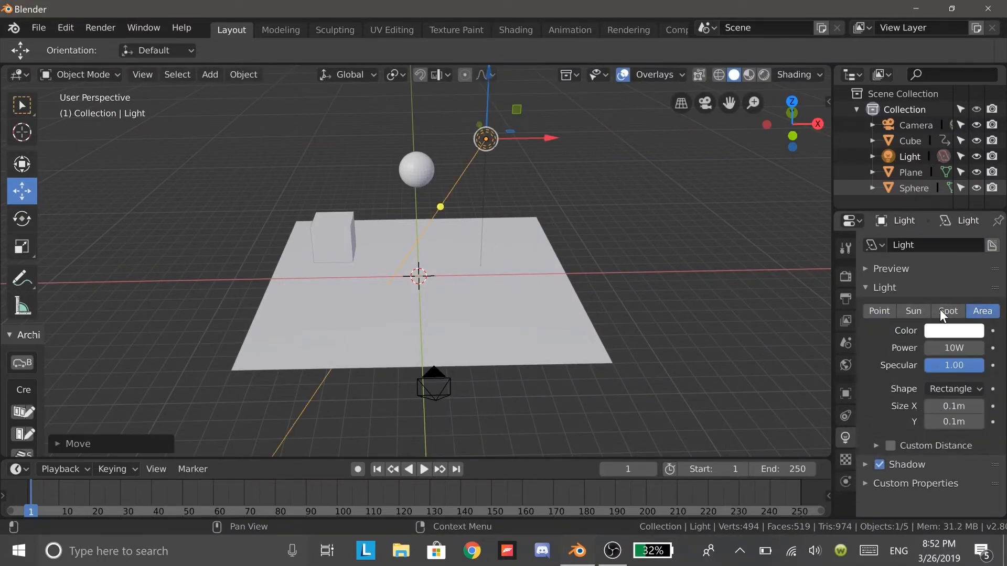
drag(440, 207, 434, 230)
drag(545, 138, 601, 137)
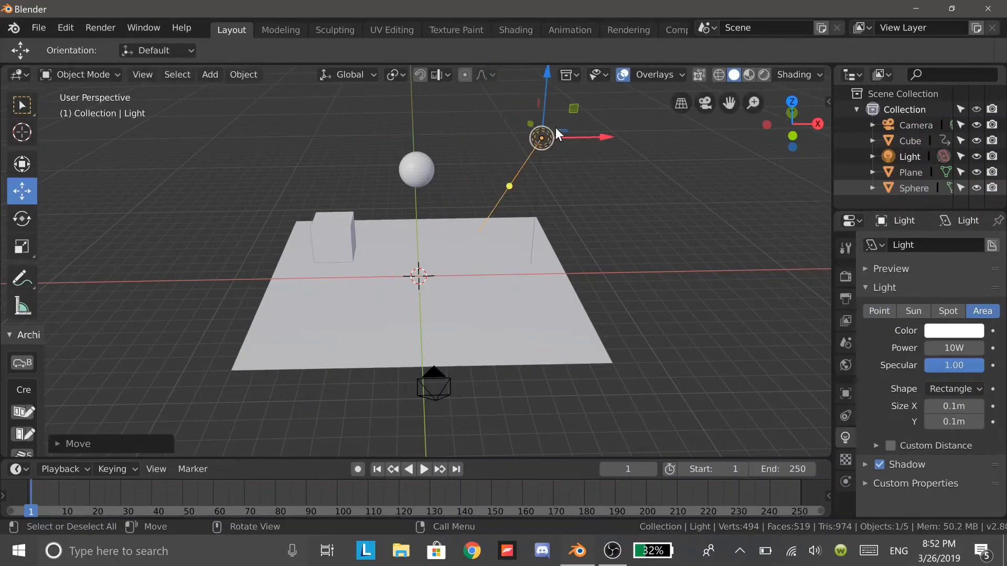
drag(545, 106, 545, 107)
Try the Spot, Sun and Point types for the light, and return it to Area
click(944, 313)
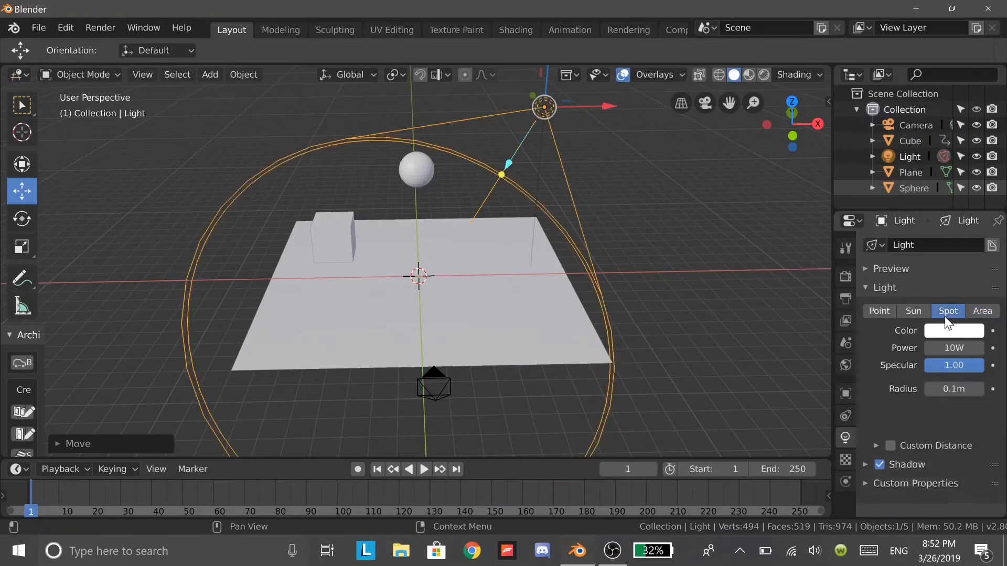
click(923, 311)
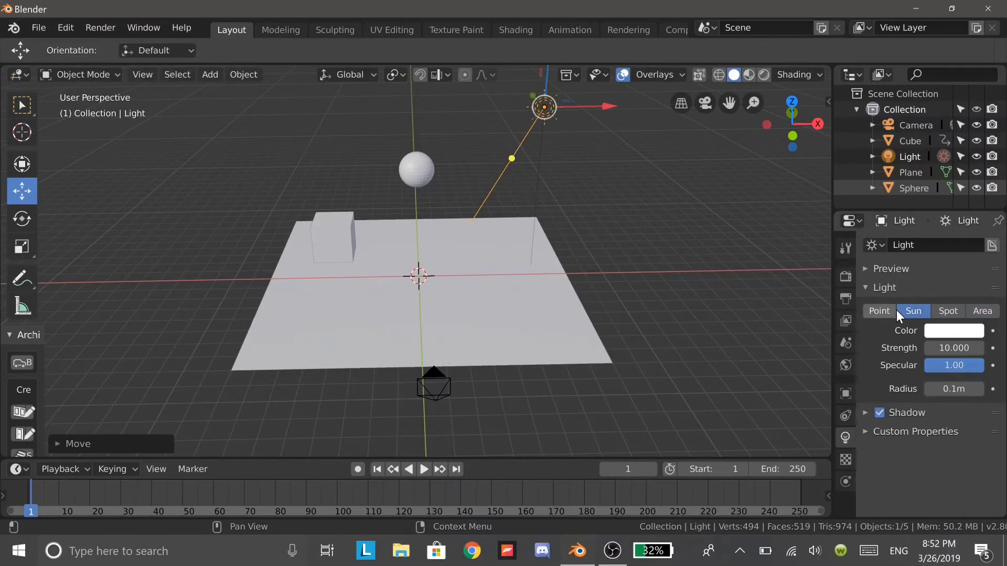
click(880, 310)
click(995, 311)
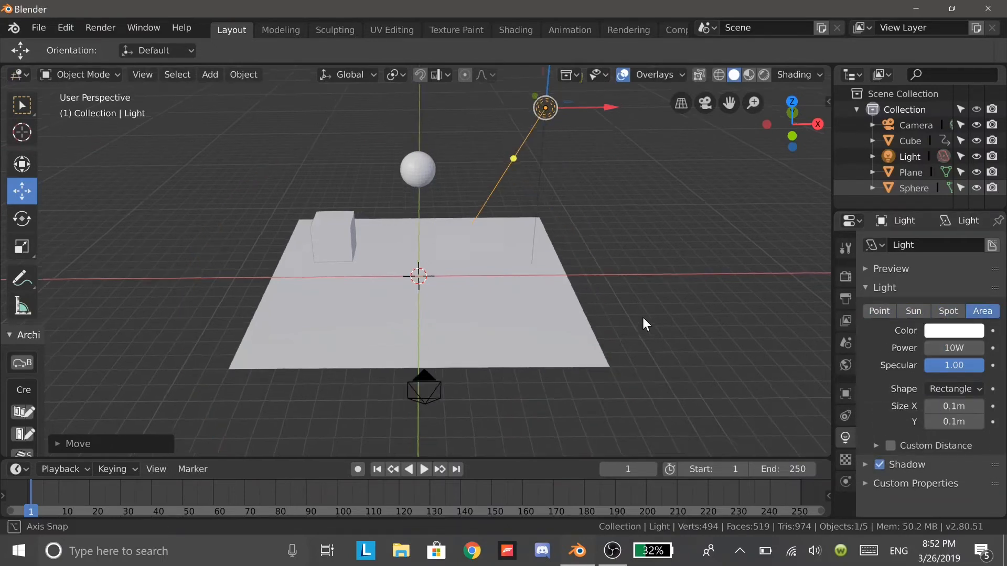
Change the area light's shape to Square and set its size to 3 m
middle_drag(643, 317, 603, 315)
click(946, 388)
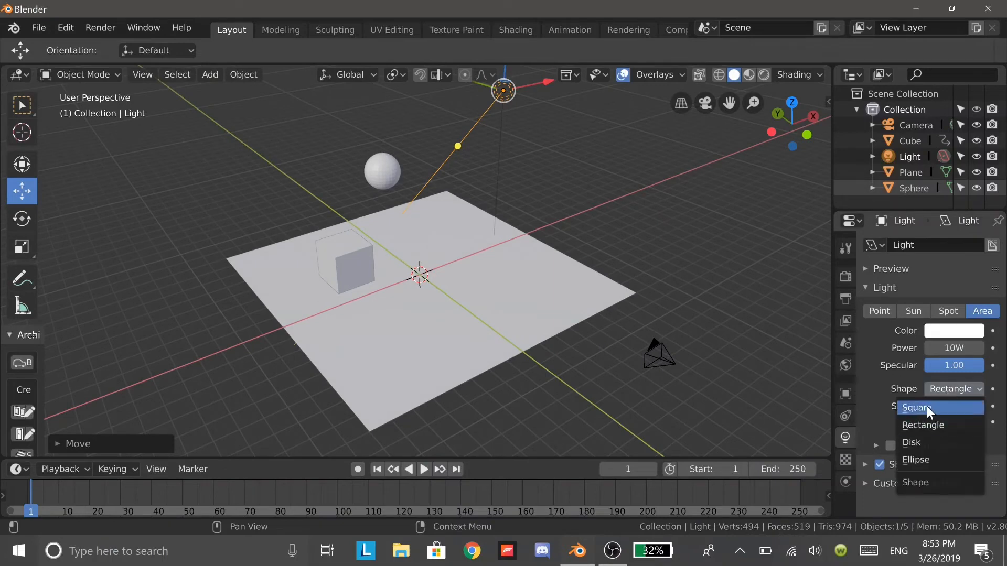
click(926, 405)
key(s)
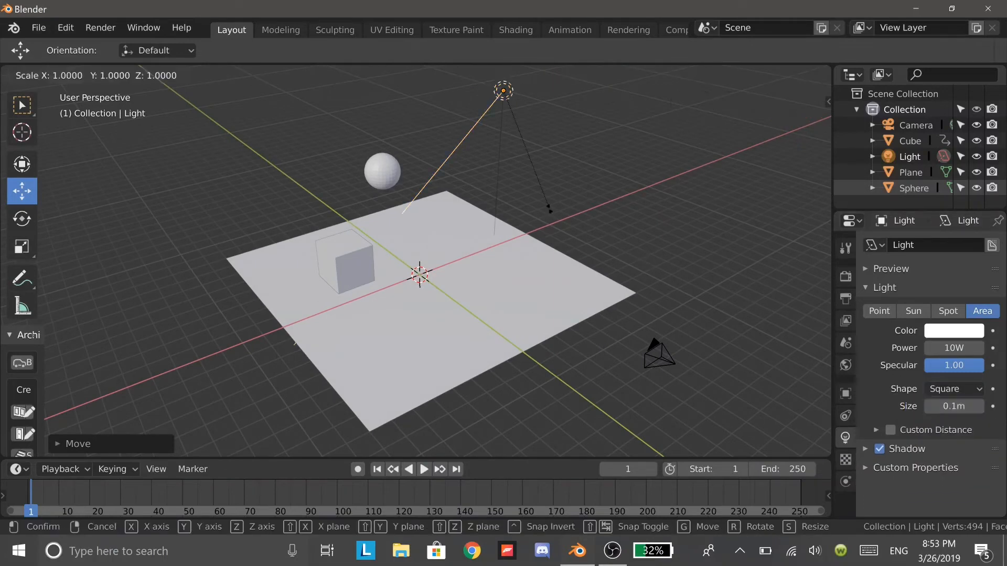
click(595, 217)
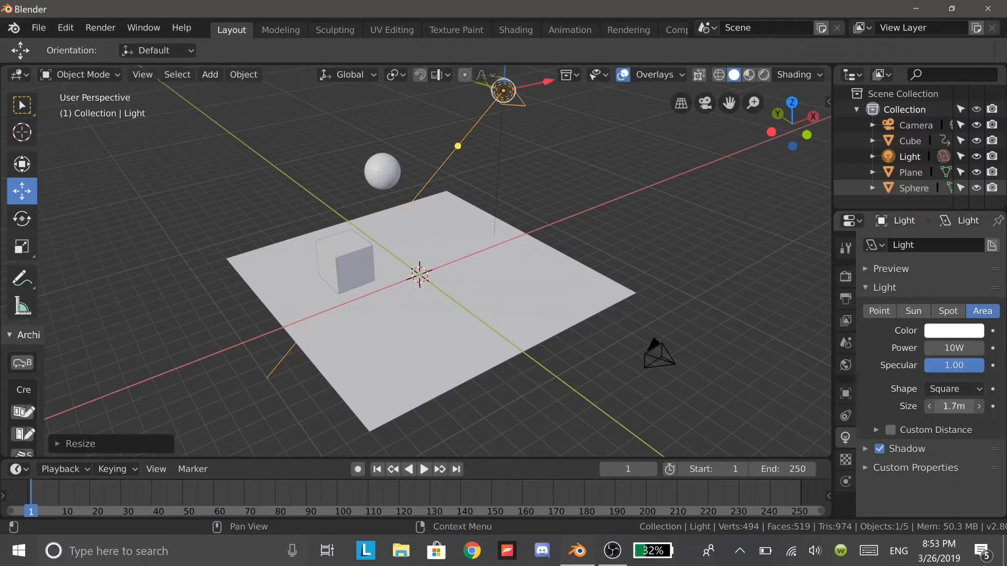
mouse_move(953, 406)
mouse_down()
mouse_move(973, 406)
mouse_move(959, 406)
mouse_up()
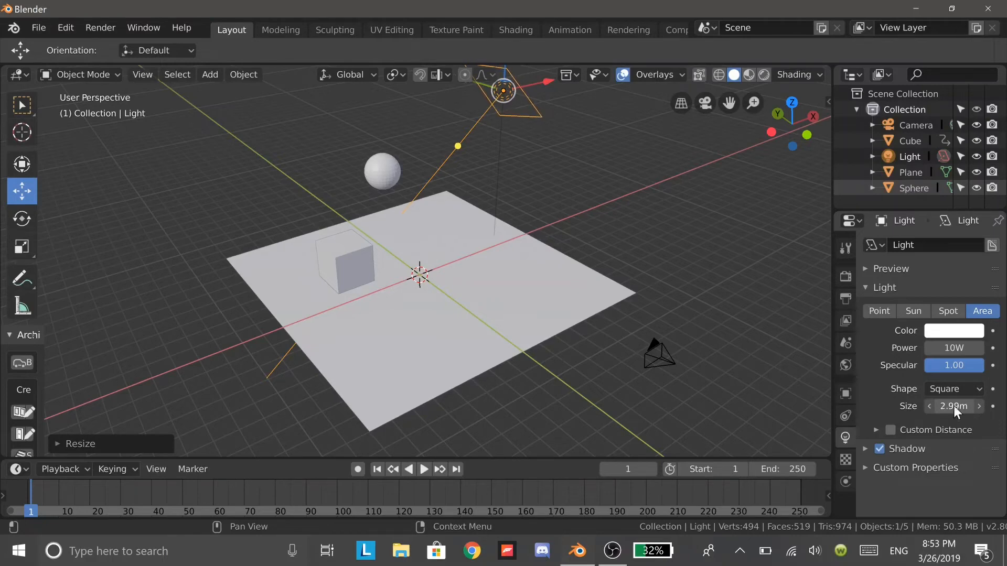
drag(954, 407, 954, 406)
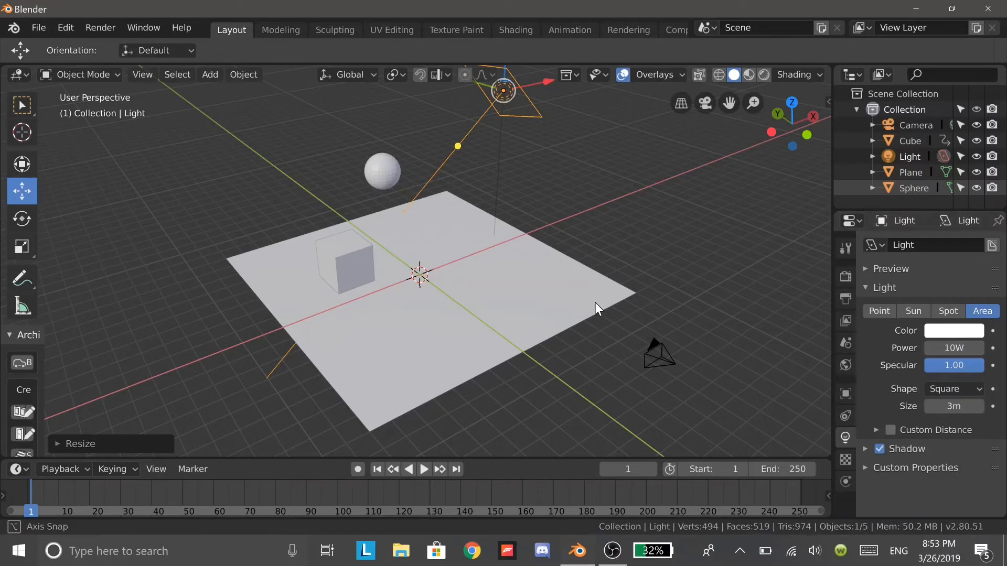
Re-aim the area light at the middle of the plane near the origin and check it through the camera
middle_drag(595, 302, 534, 209)
drag(533, 173, 467, 219)
middle_drag(443, 291, 449, 287)
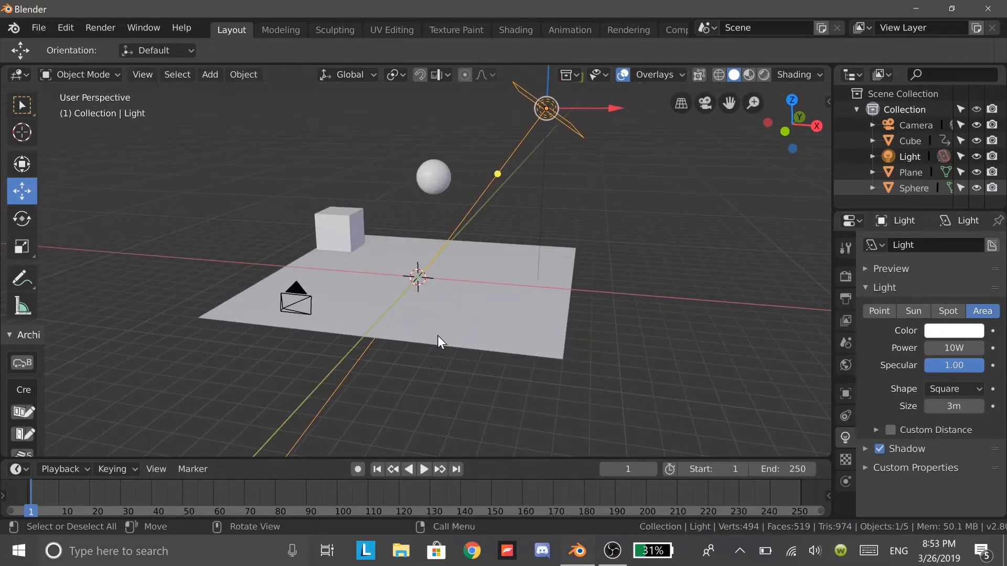
key(KP_0)
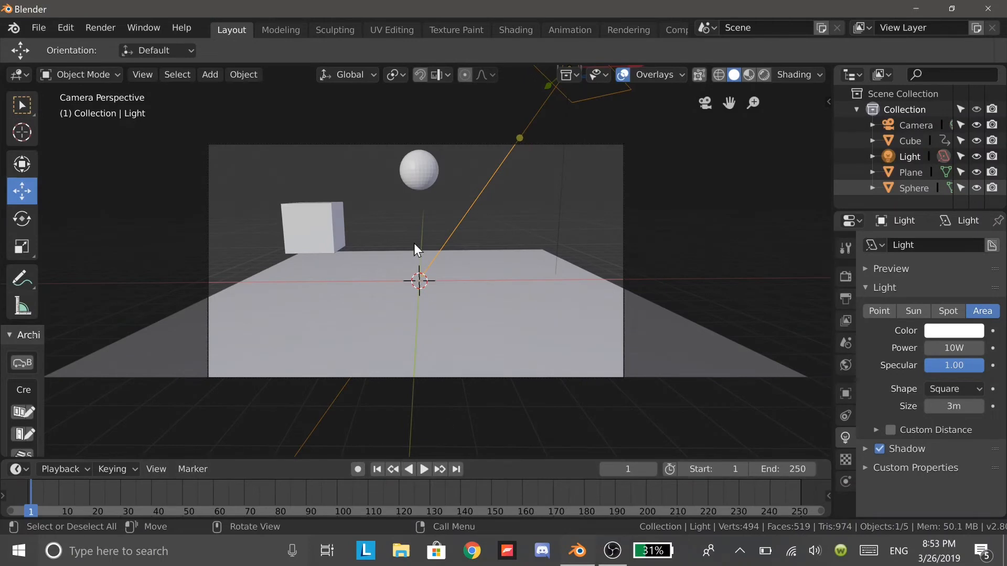
Look over the viewport shading modes and the Eevee render settings, keeping Solid shading
key(z)
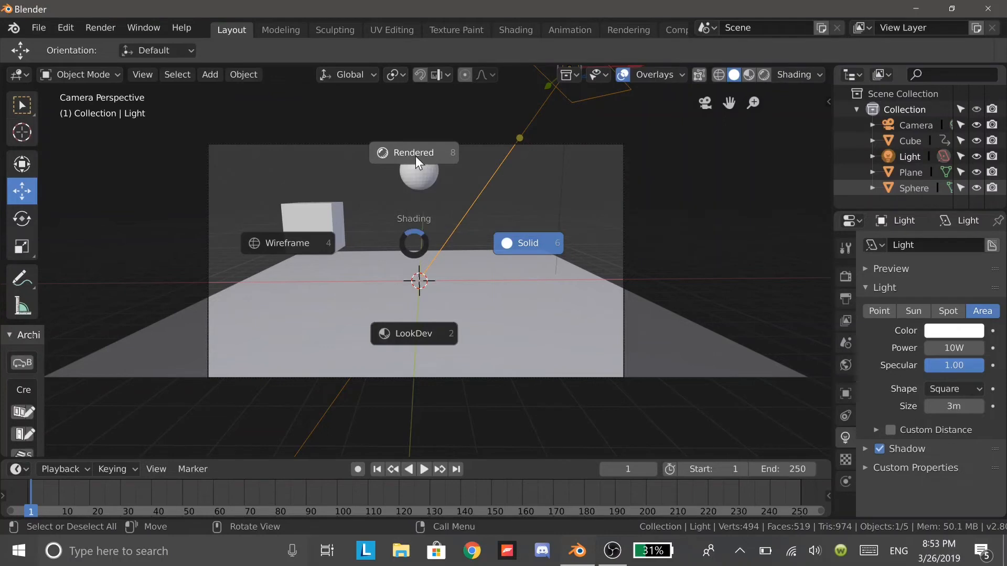
click(581, 261)
click(844, 278)
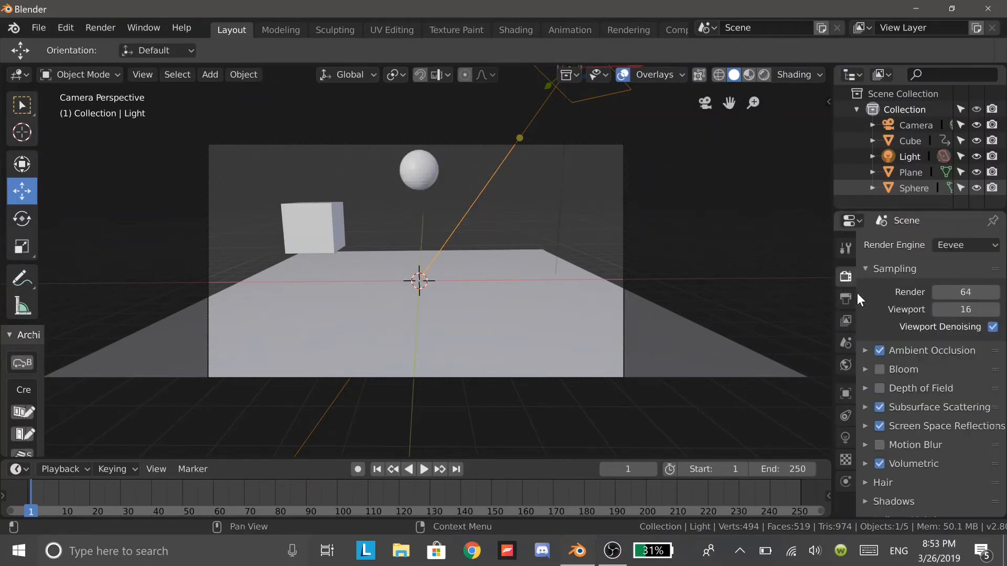
scroll(917, 372, down, 1)
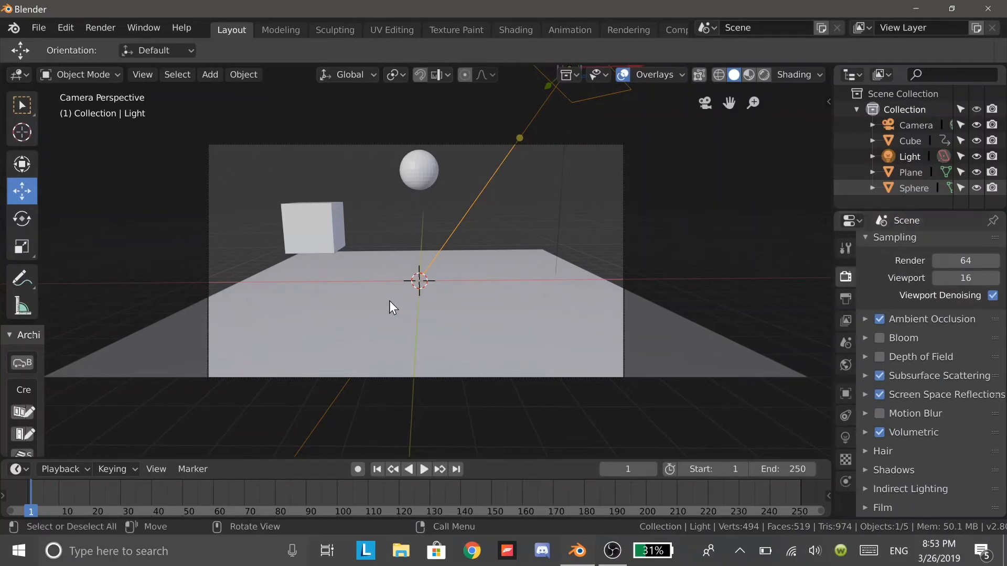
key(z)
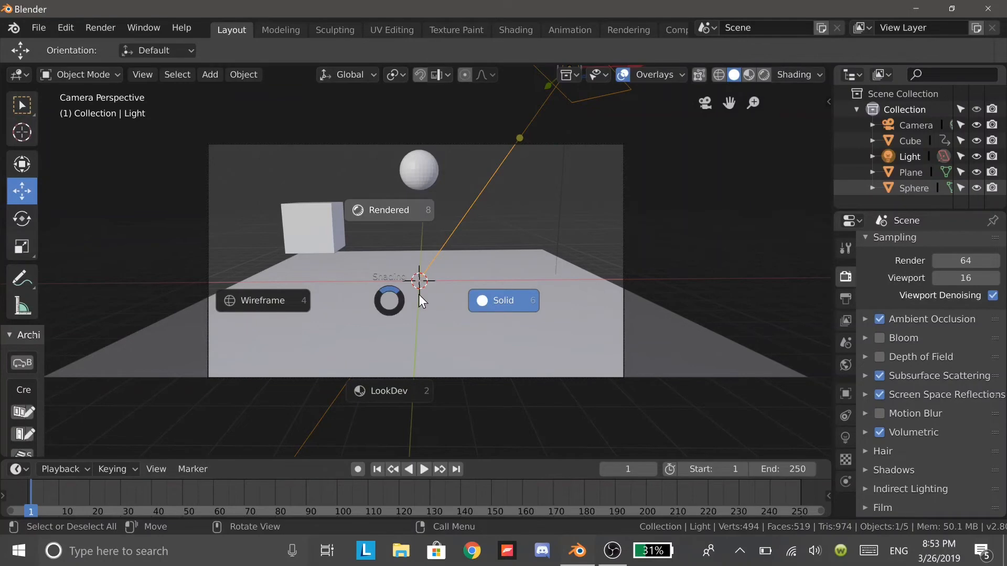
click(496, 307)
Select the camera, look through it, play the animation and return to frame 1
mouse_move(496, 308)
middle_down()
mouse_move(442, 312)
mouse_move(517, 308)
mouse_move(461, 316)
mouse_move(488, 303)
mouse_move(483, 313)
middle_up()
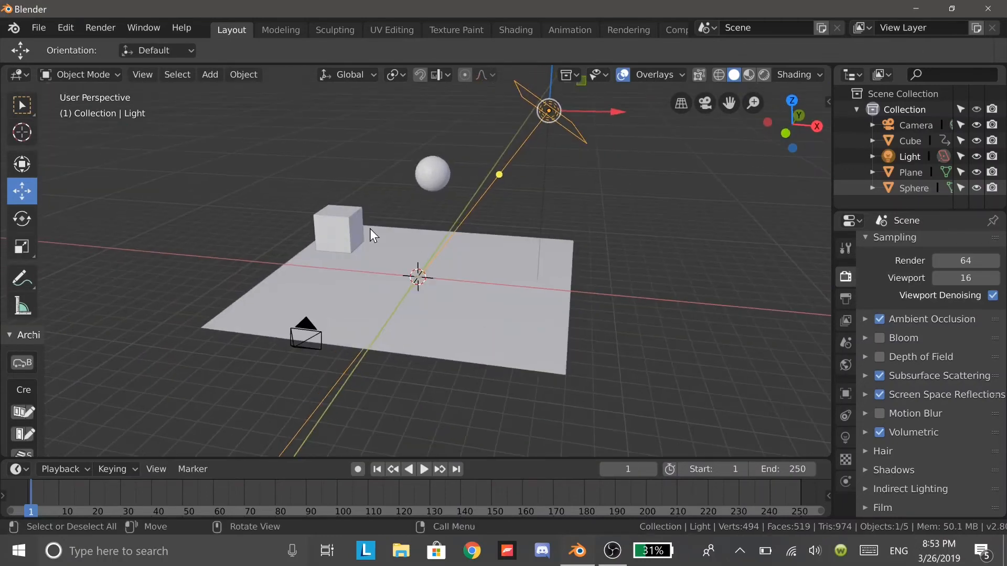
click(300, 345)
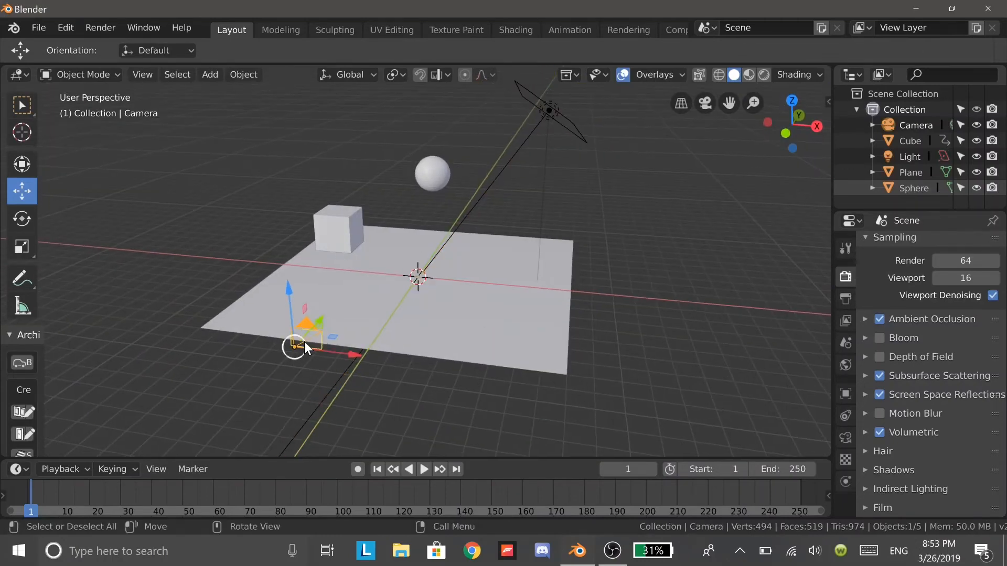
key(ctrl+KP_0)
click(423, 469)
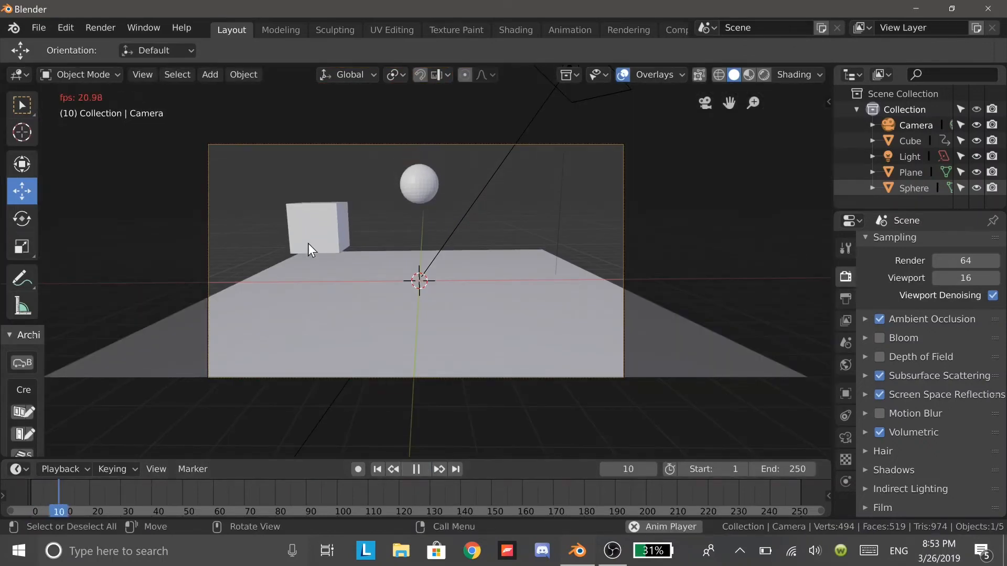
click(421, 471)
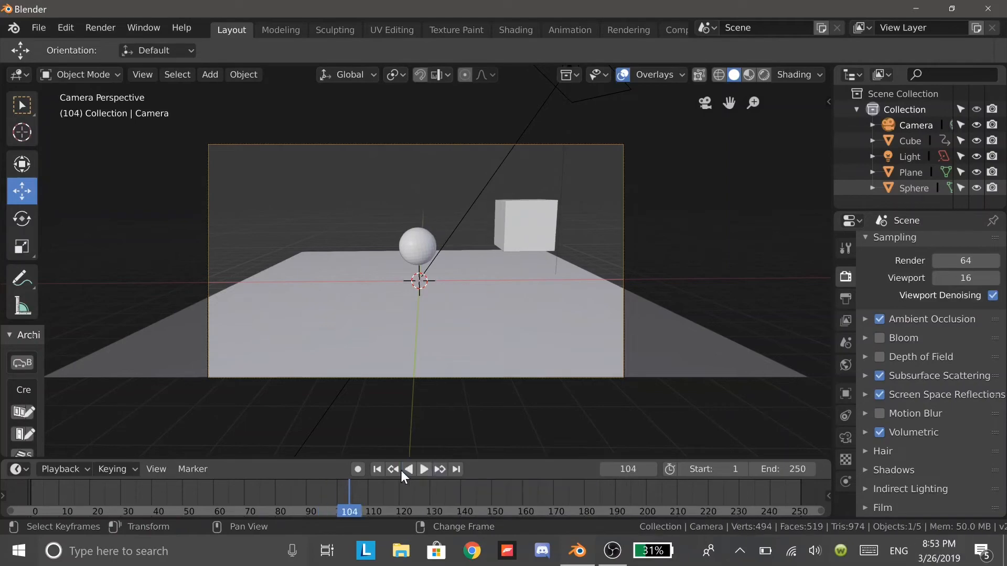
click(378, 470)
Try reshaping the cube in Edit Mode by moving one of its top corner vertices inward along X and down
middle_drag(439, 333, 367, 251)
click(336, 189)
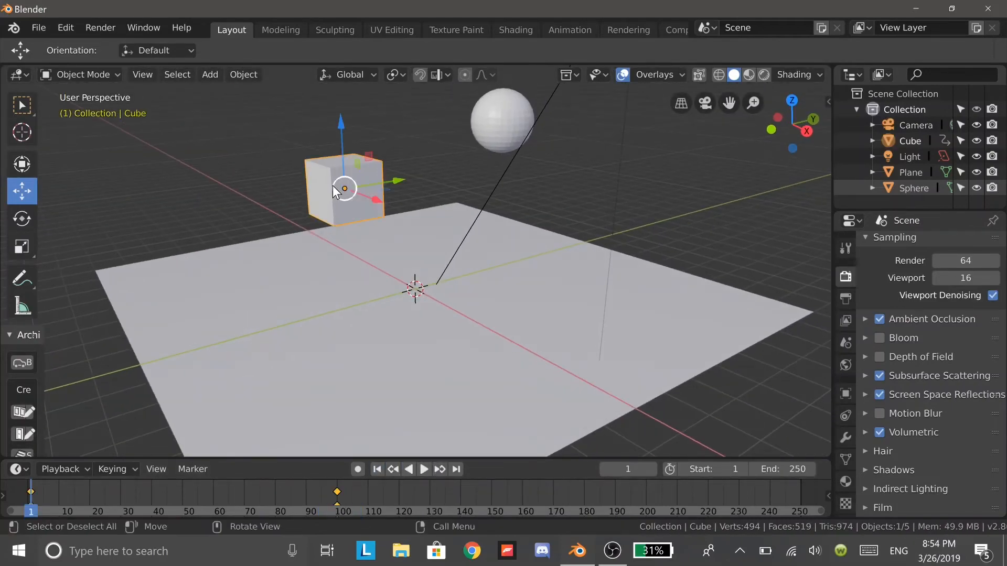
click(81, 74)
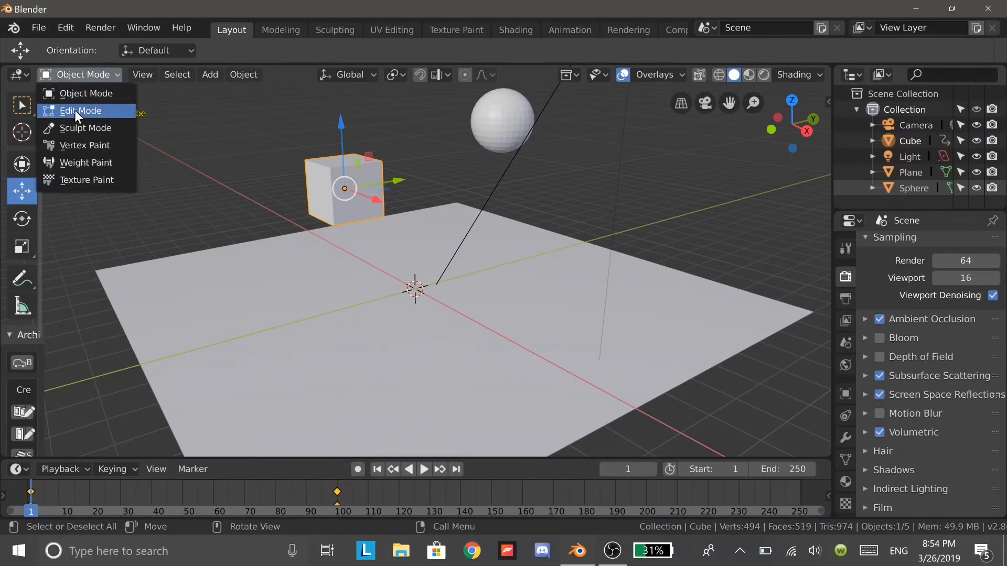
click(77, 105)
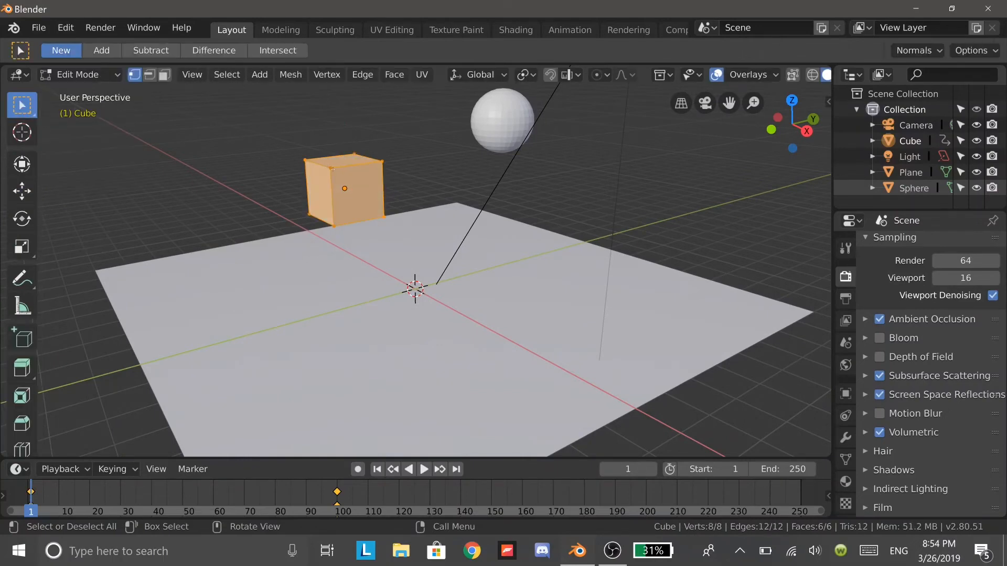
click(332, 168)
middle_drag(332, 169, 375, 225)
click(22, 191)
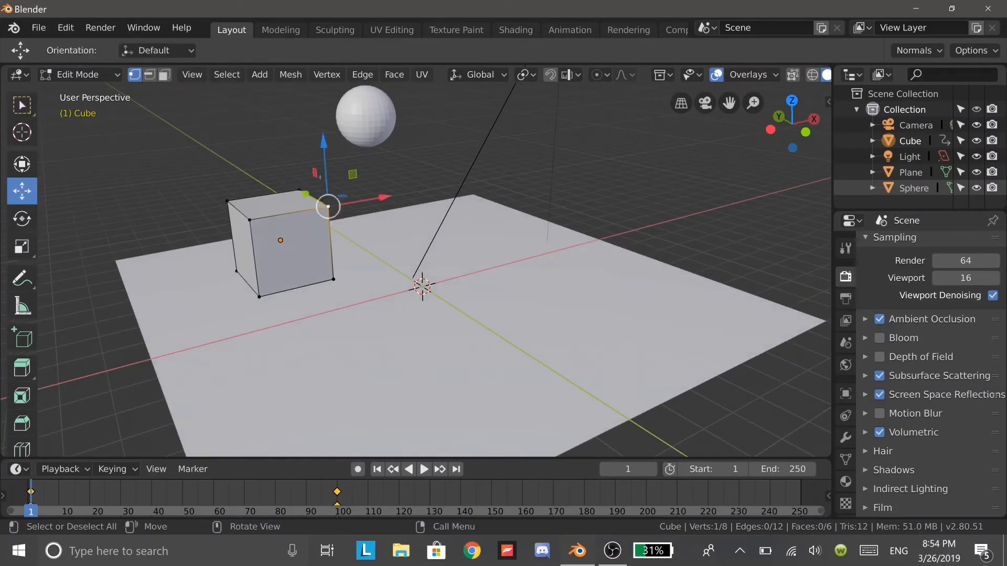
drag(360, 203, 333, 208)
drag(289, 179, 313, 210)
middle_drag(313, 209, 361, 244)
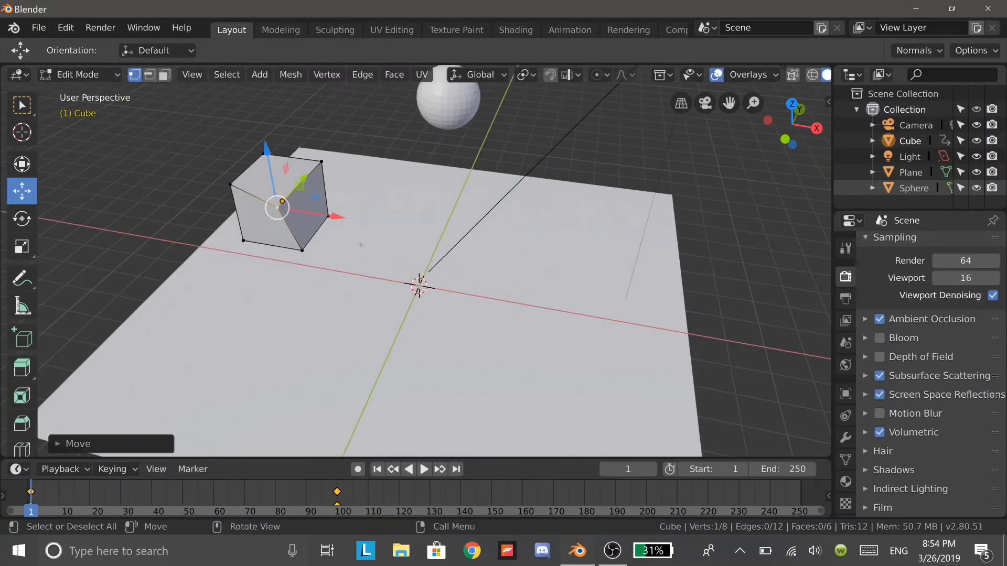
Undo both vertex moves on the cube and return to Object Mode
key(ctrl+z)
key(ctrl+z)
middle_drag(271, 245, 324, 370)
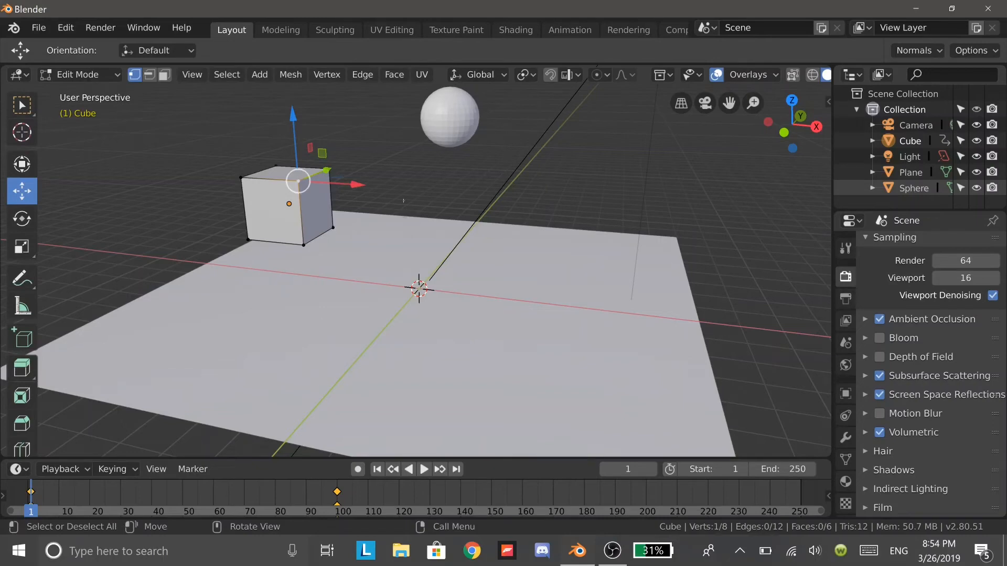
middle_drag(404, 179, 430, 231)
middle_drag(329, 231, 340, 204)
scroll(245, 281, down, 3)
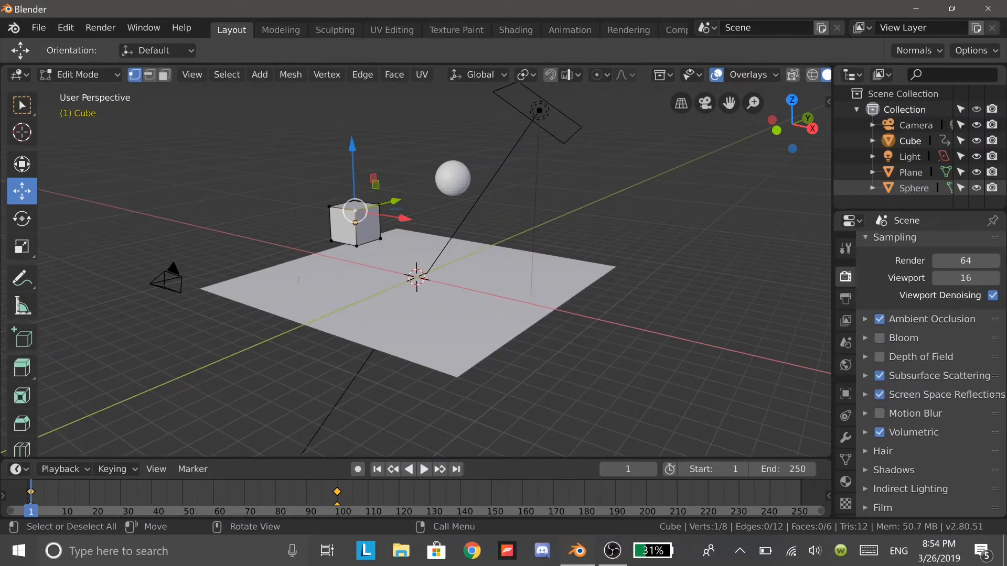
middle_drag(290, 273, 304, 268)
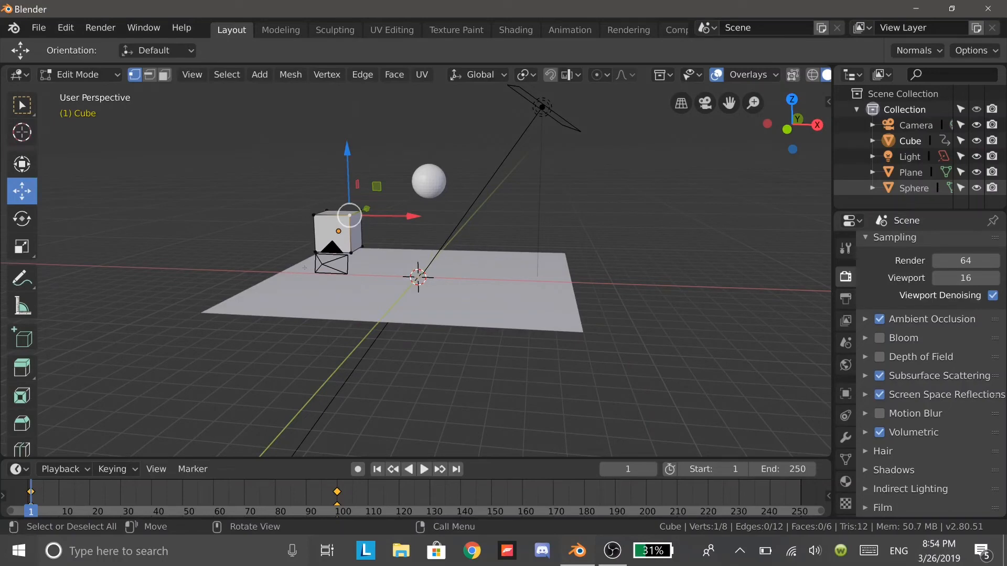
key(Tab)
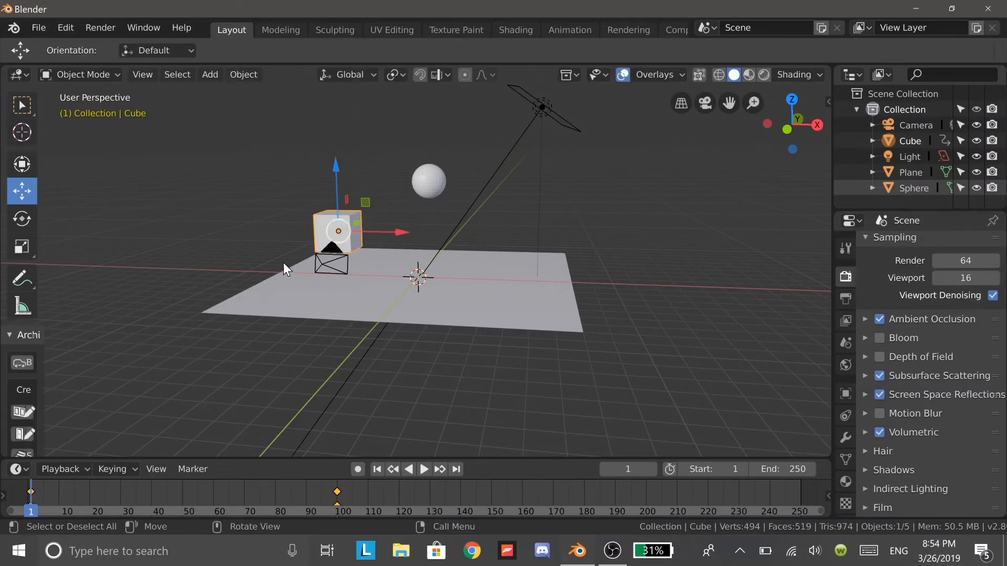
Replay the cube and sphere animation in the camera view and go back to frame 1
key(KP_0)
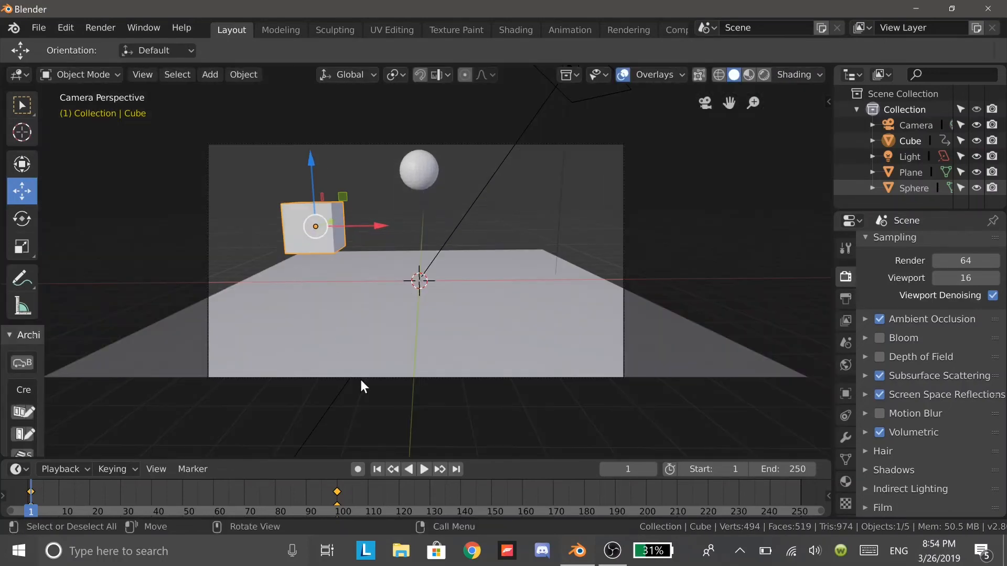
click(425, 470)
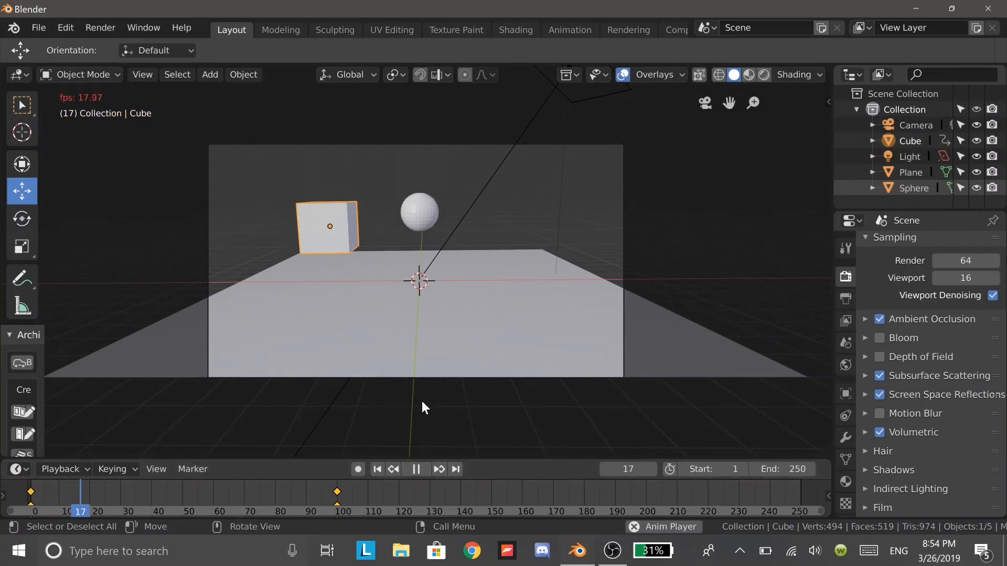
click(417, 470)
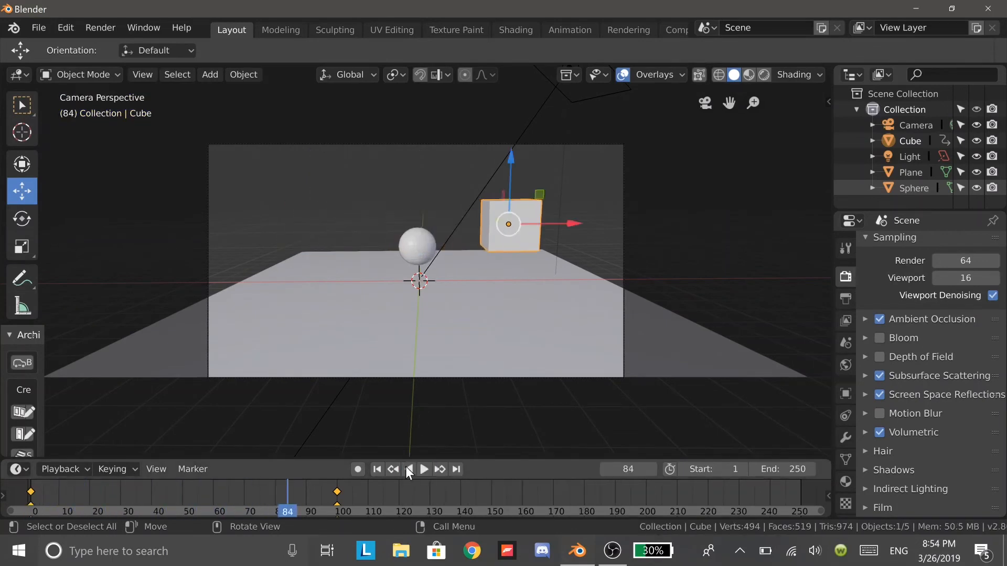
click(378, 469)
Review the frame rate options in the output settings and set the output file format to FFmpeg video
click(845, 300)
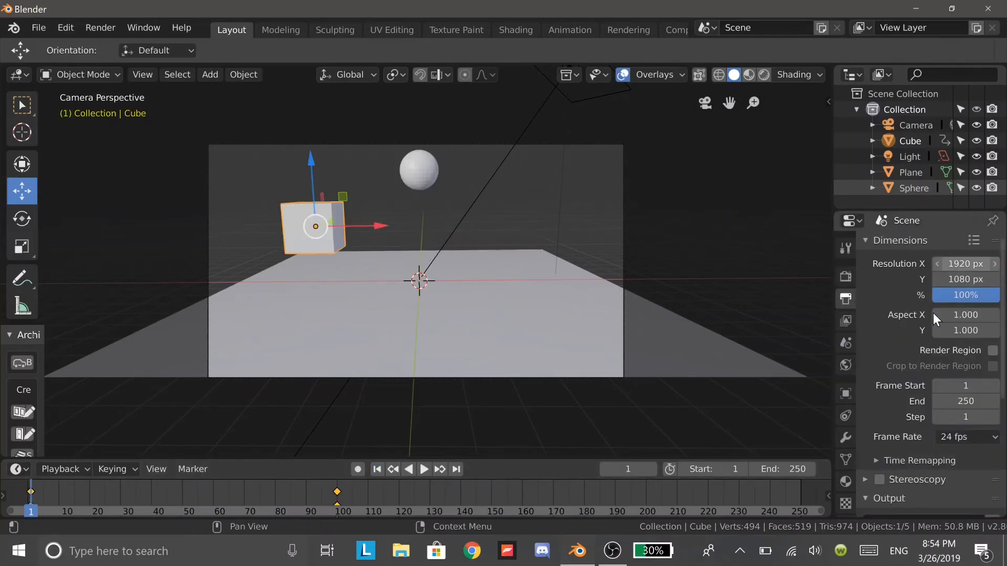
scroll(949, 301, down, 3)
scroll(946, 314, down, 3)
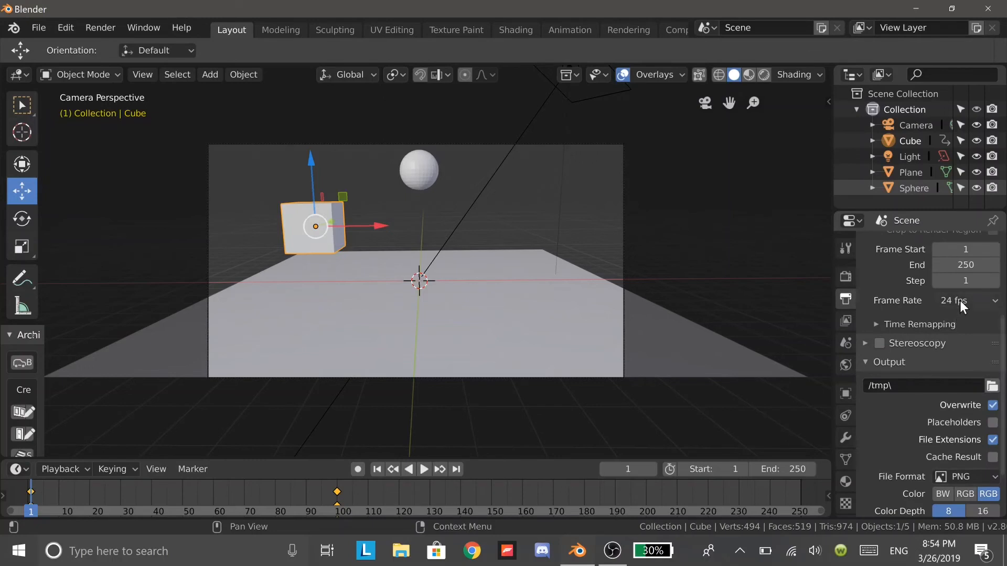
click(959, 300)
click(960, 300)
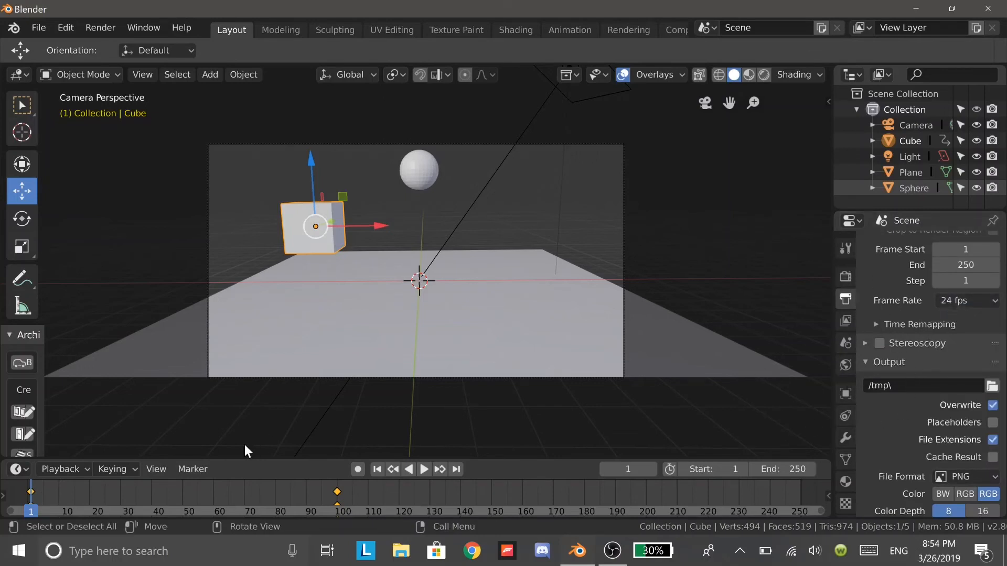
scroll(928, 302, down, 3)
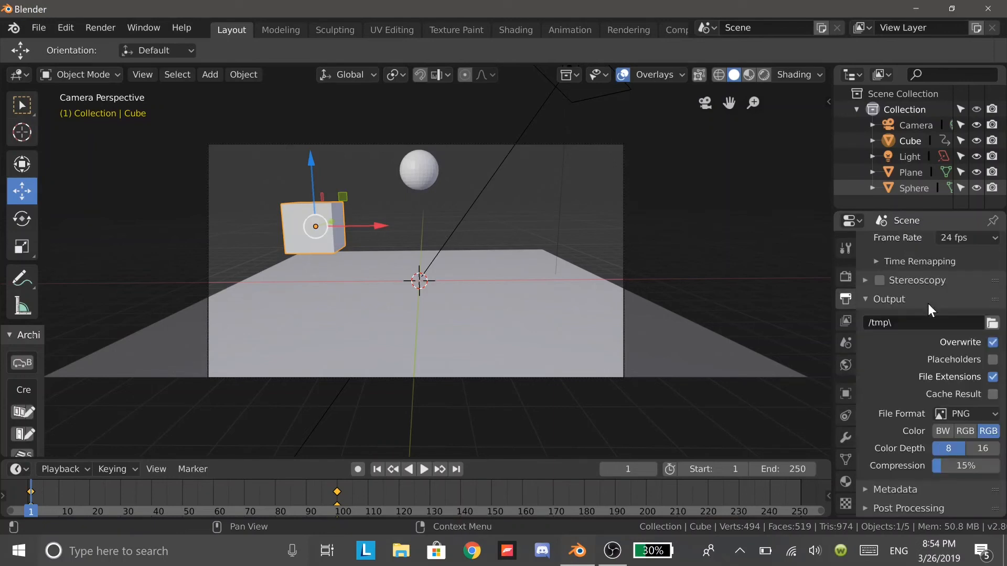
click(964, 412)
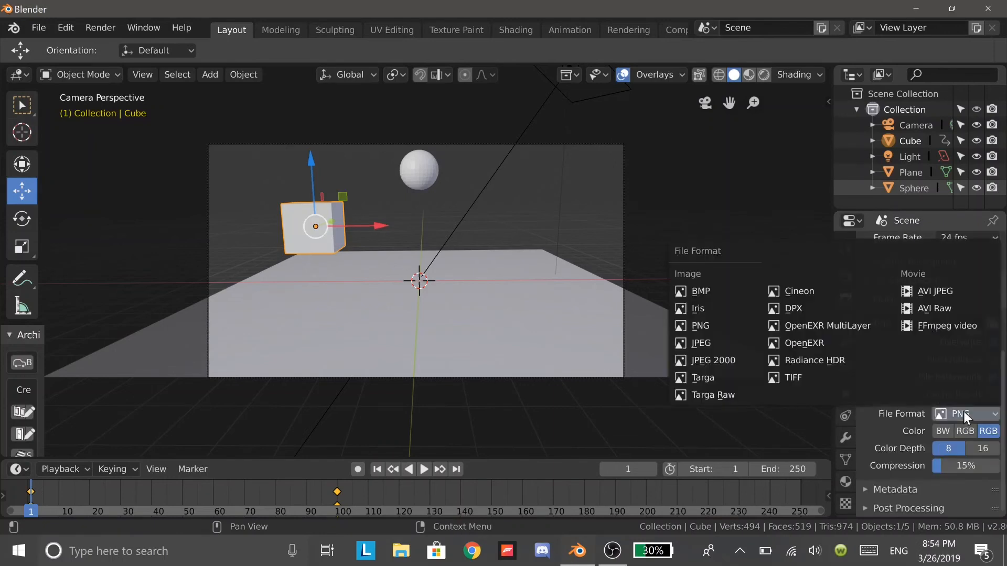
click(958, 326)
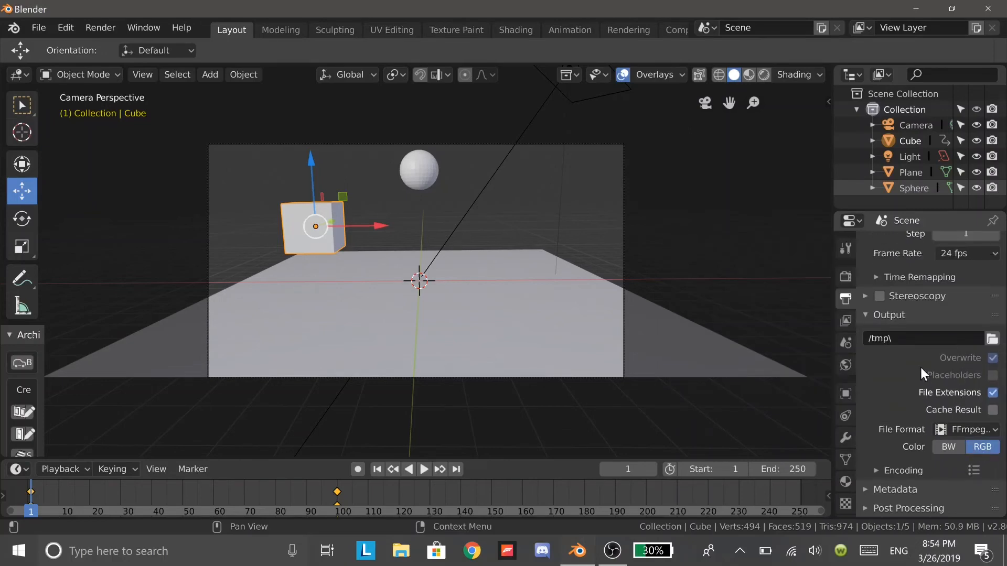
Expand the encoding settings of the video output and set the container to MPEG-4
click(919, 471)
scroll(909, 374, down, 3)
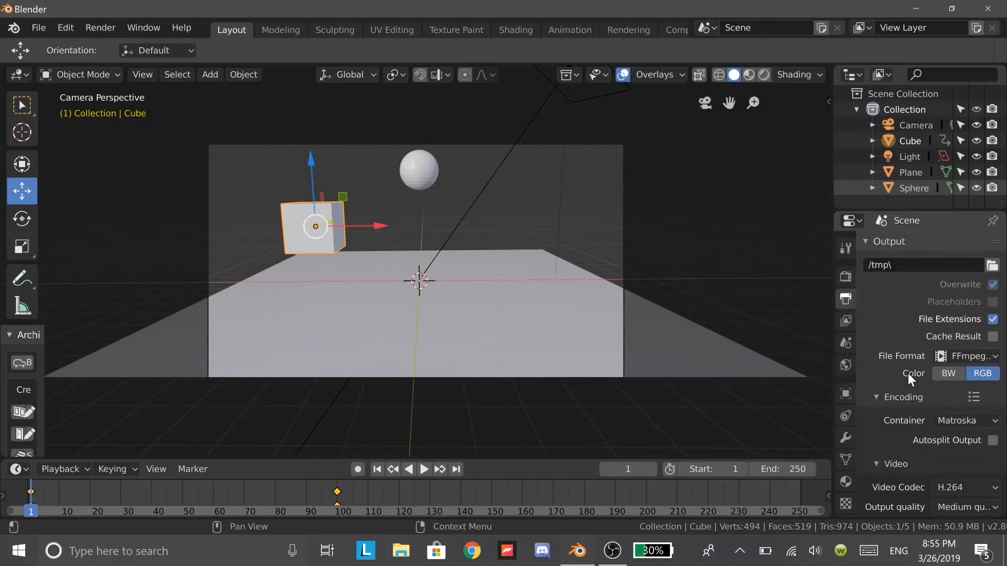
scroll(908, 373, down, 4)
click(970, 315)
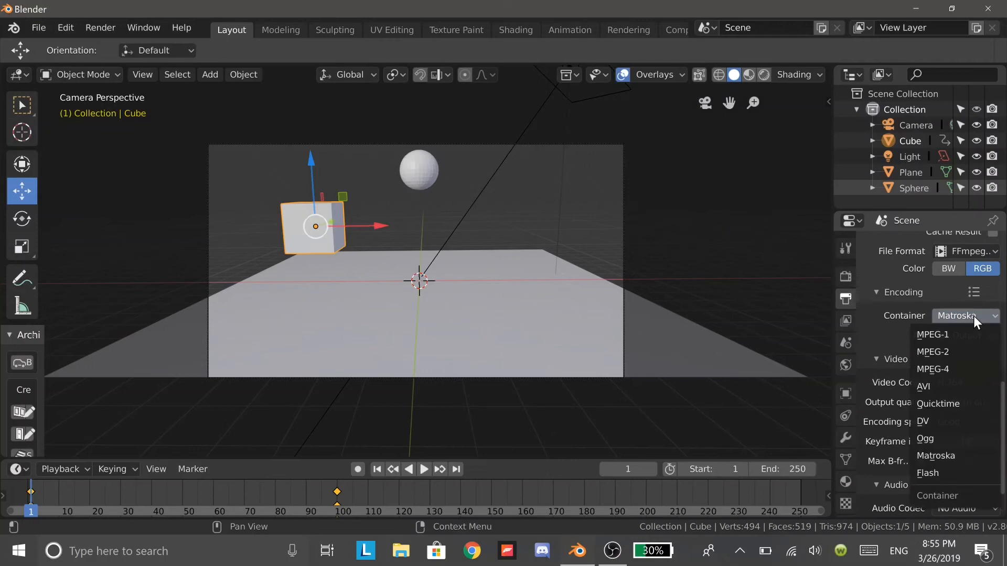
click(961, 368)
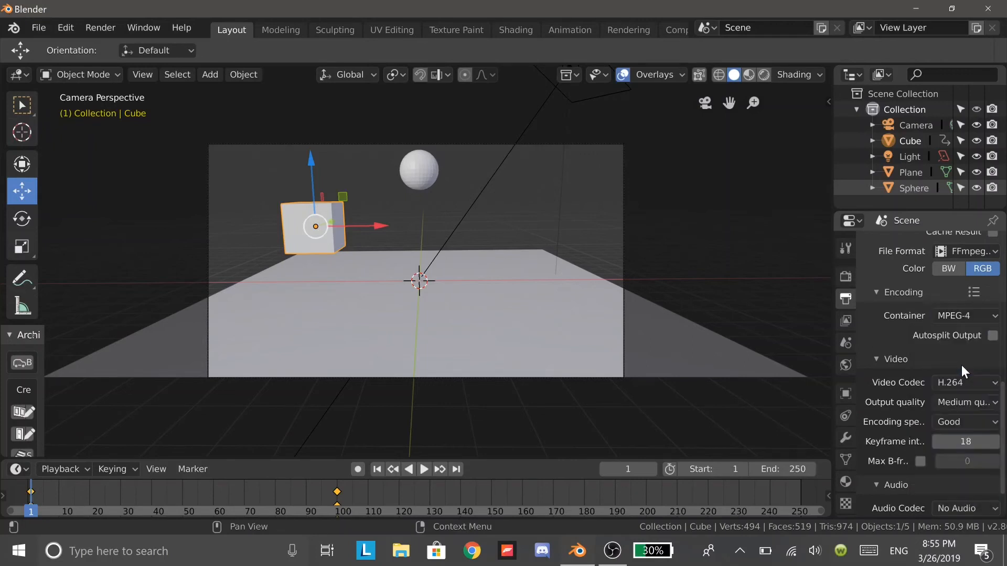
Review the available video codecs, keep H.264, and set the output quality to High quality
click(945, 387)
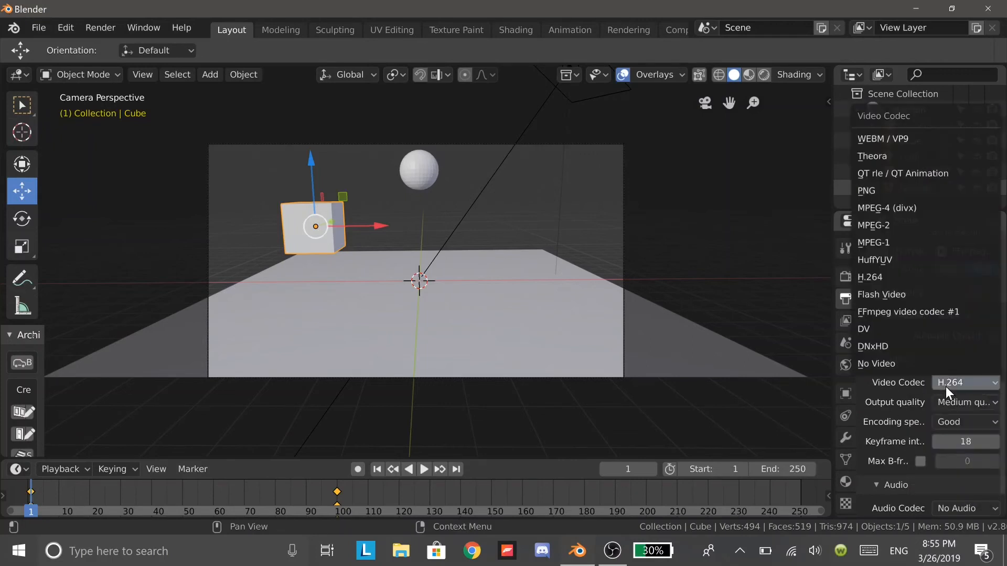
click(946, 386)
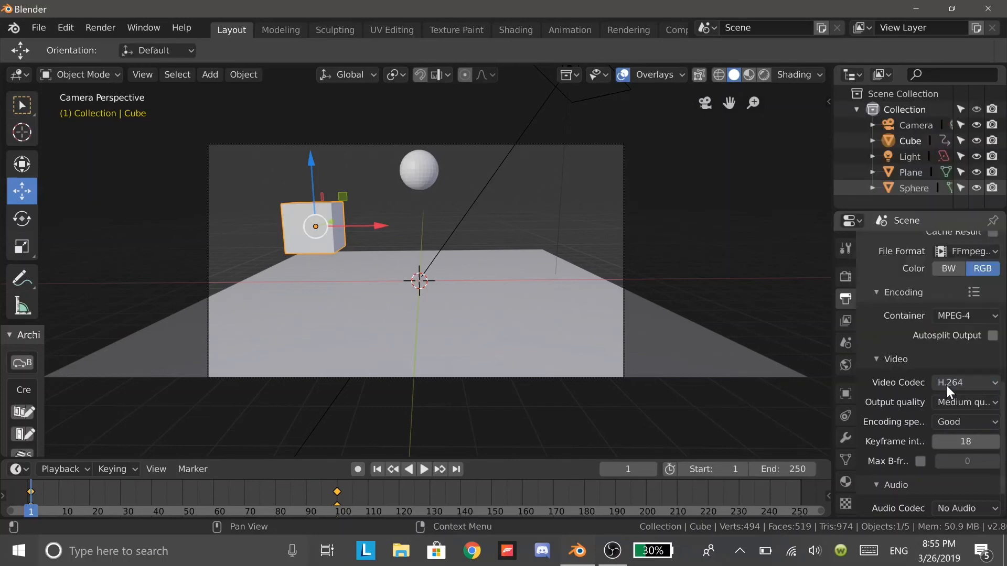
click(947, 402)
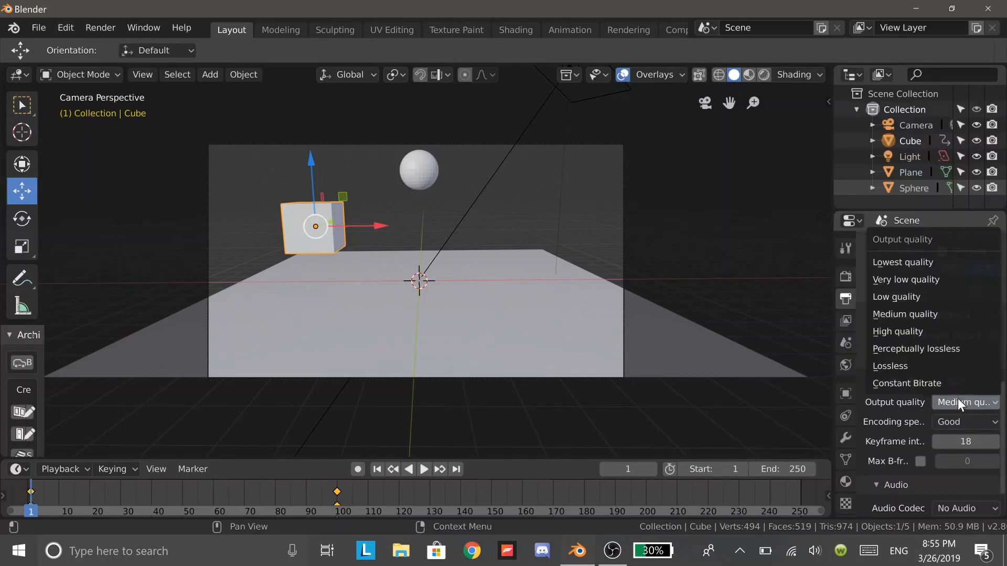
click(949, 335)
scroll(947, 436, down, 2)
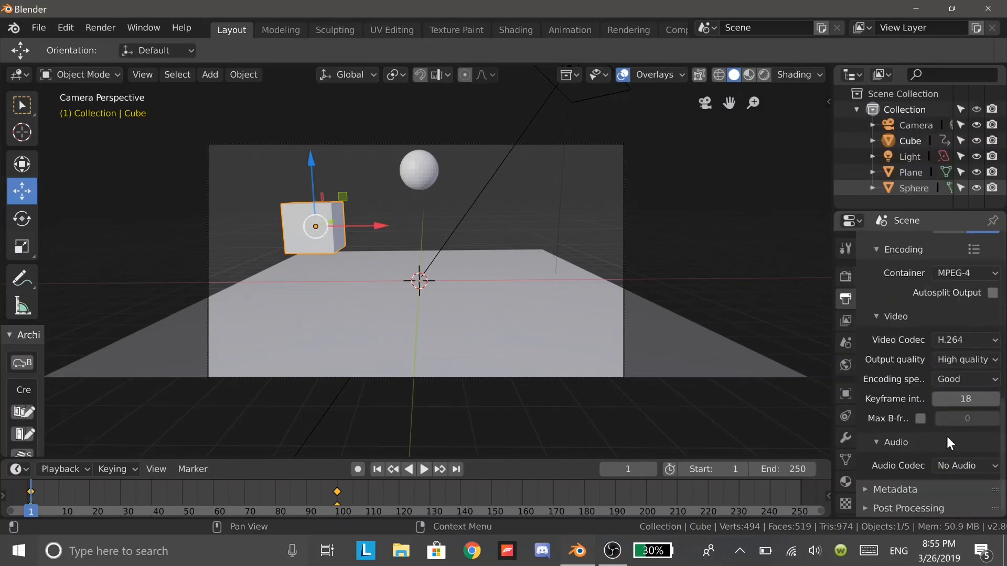
Look over the output, scene and render settings and view the scene from outside the camera
scroll(947, 436, up, 6)
scroll(947, 435, up, 10)
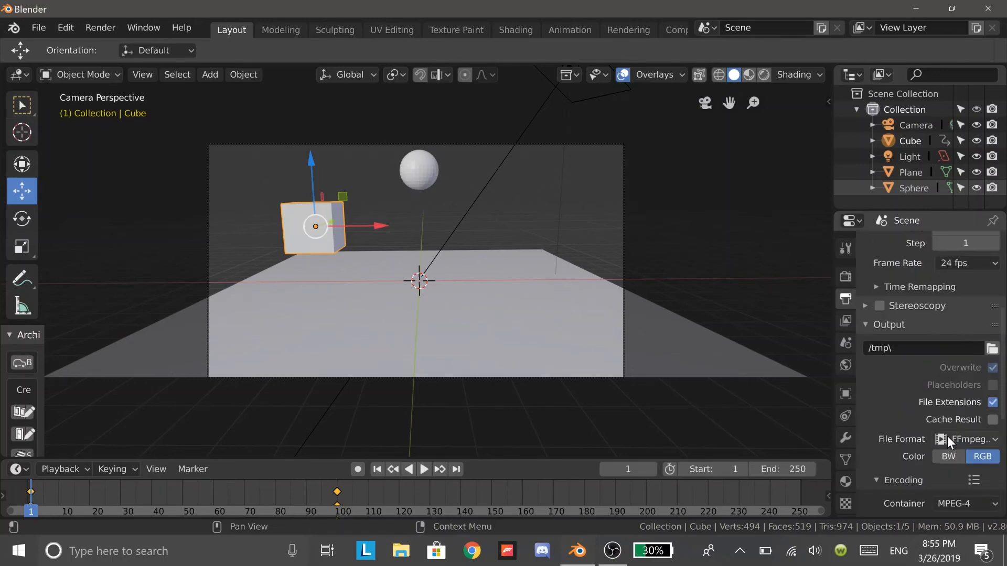
click(846, 321)
click(845, 343)
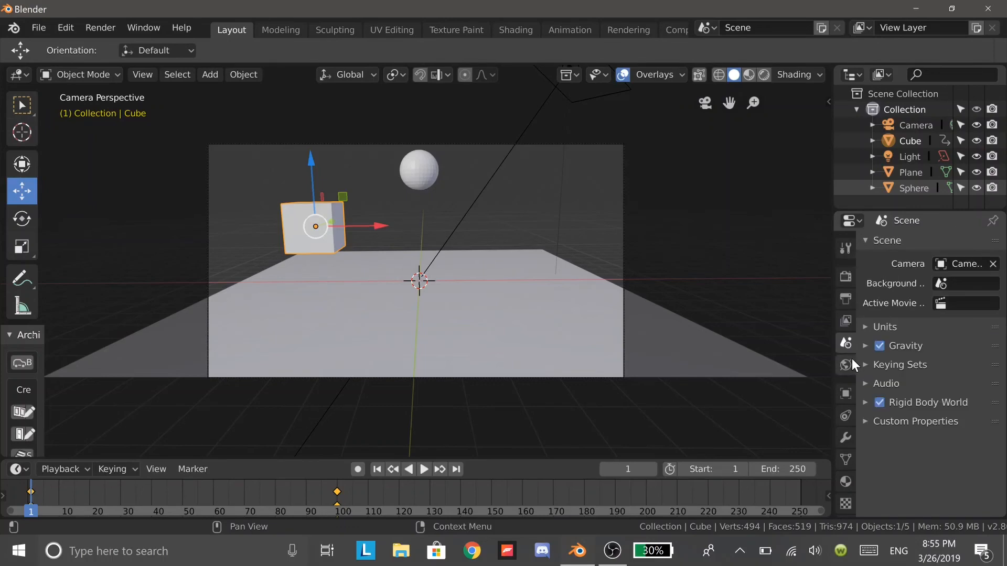
click(845, 277)
middle_drag(722, 291, 641, 337)
scroll(660, 279, down, 4)
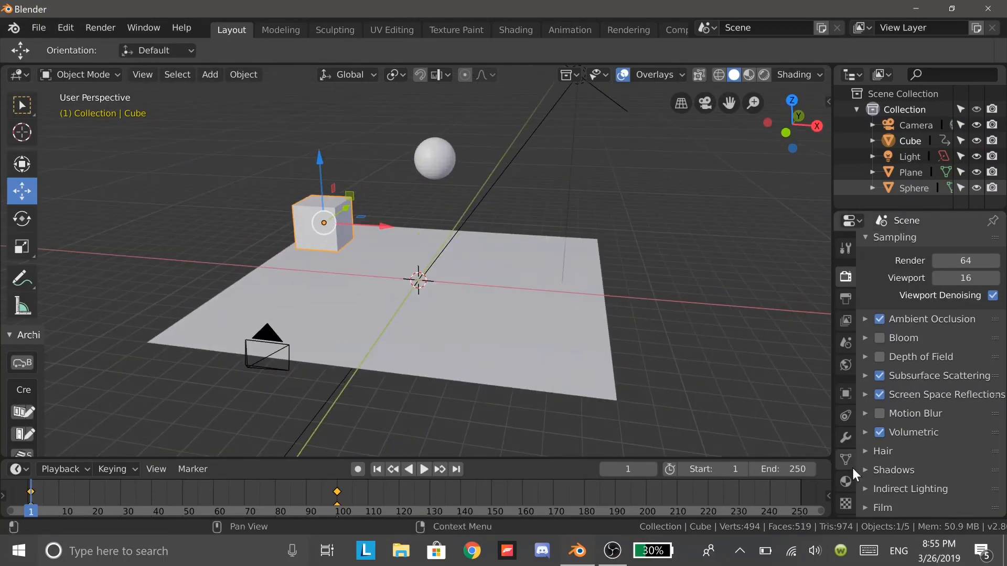
Look through the cube's material settings and set its base color to a saturated blue
click(845, 480)
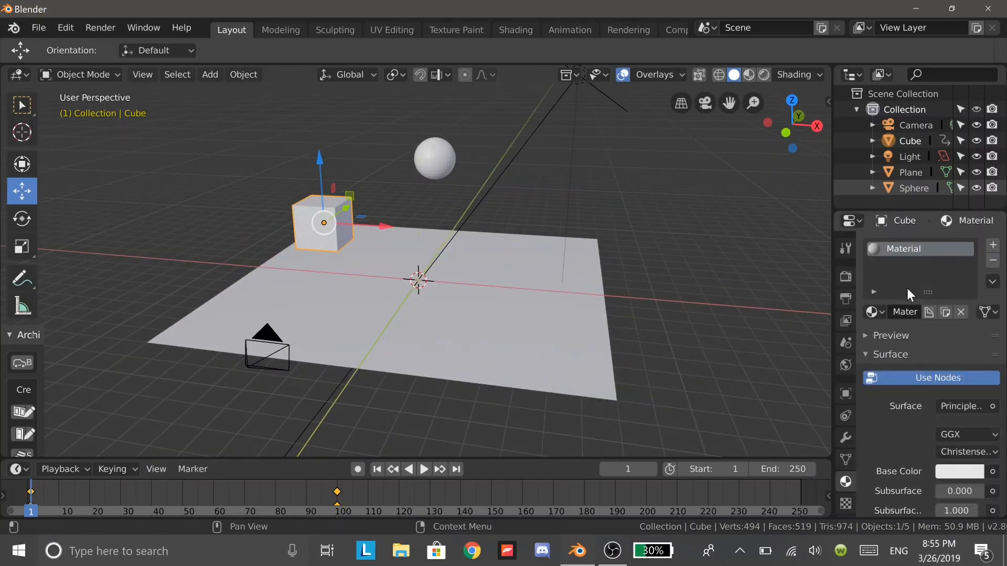
scroll(908, 341, down, 5)
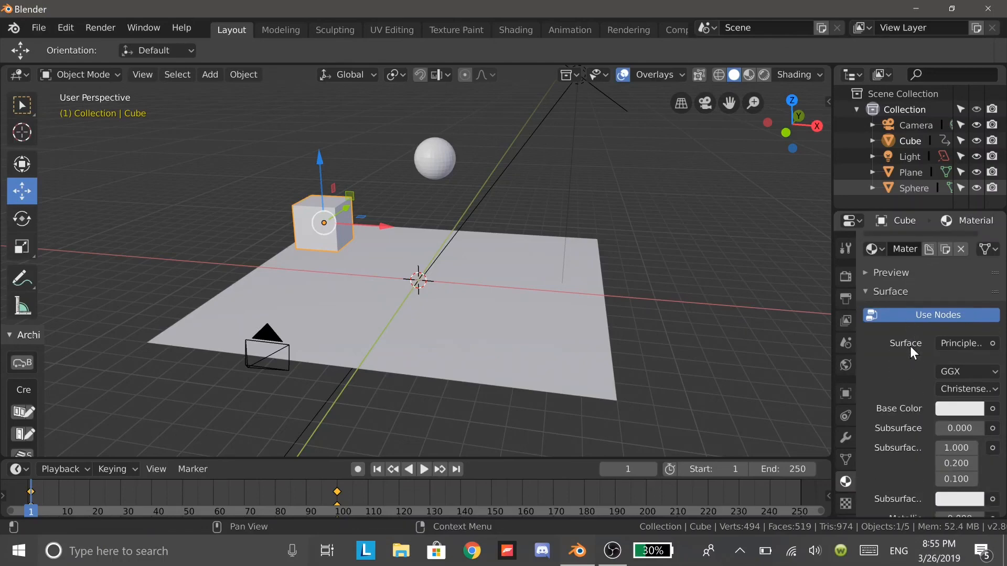
scroll(968, 384, up, 1)
scroll(950, 369, down, 3)
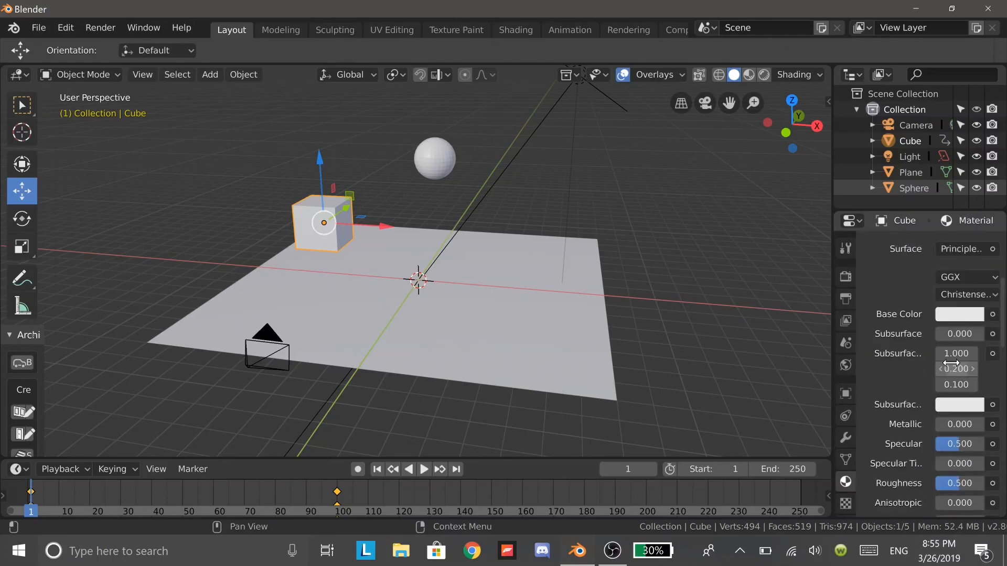
scroll(949, 347, up, 8)
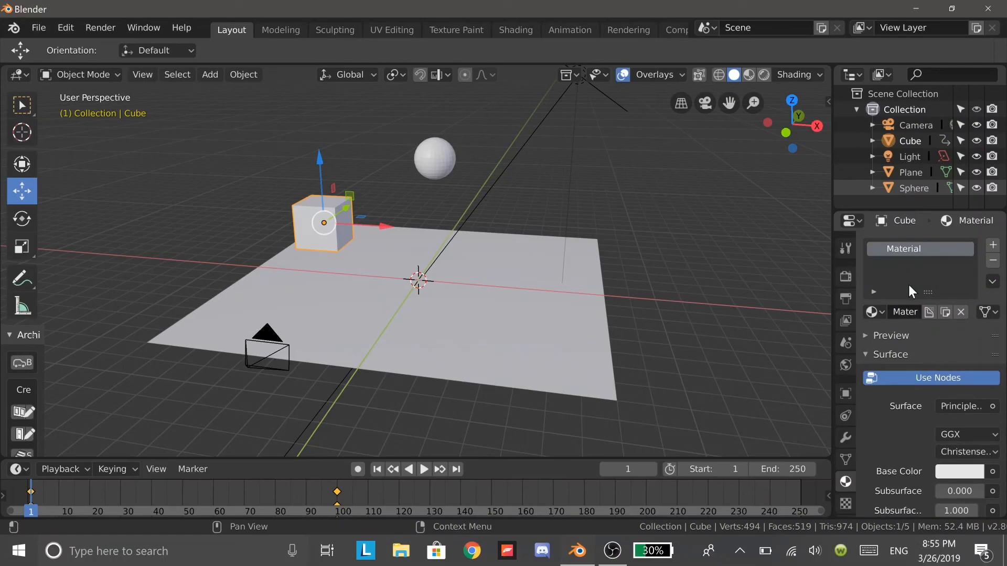
scroll(921, 383, down, 2)
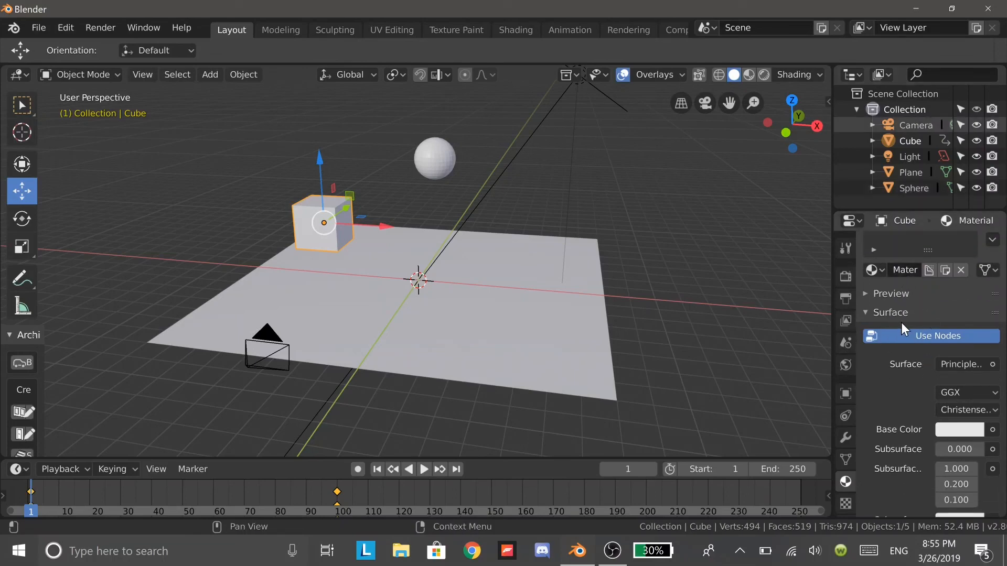
scroll(891, 357, down, 2)
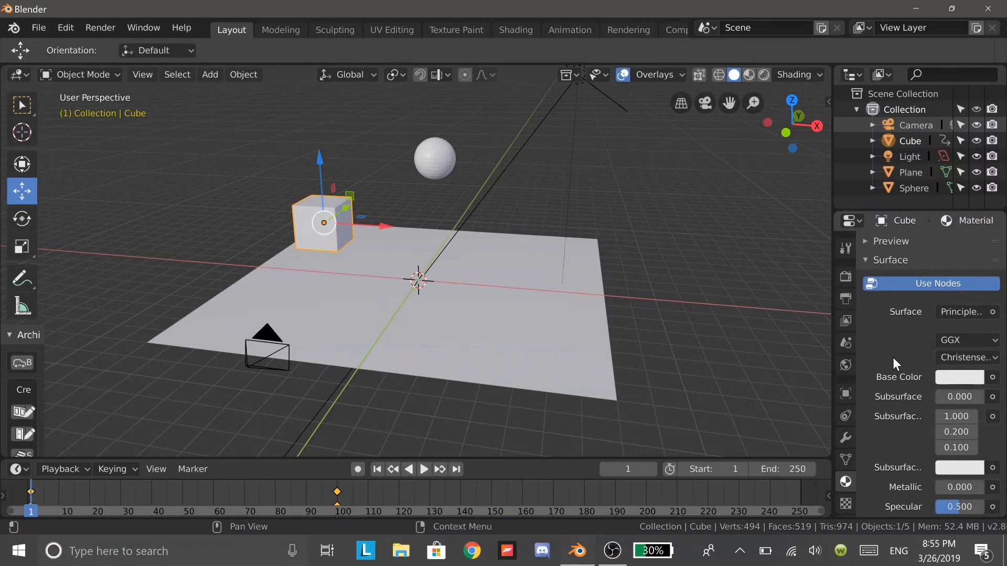
click(952, 377)
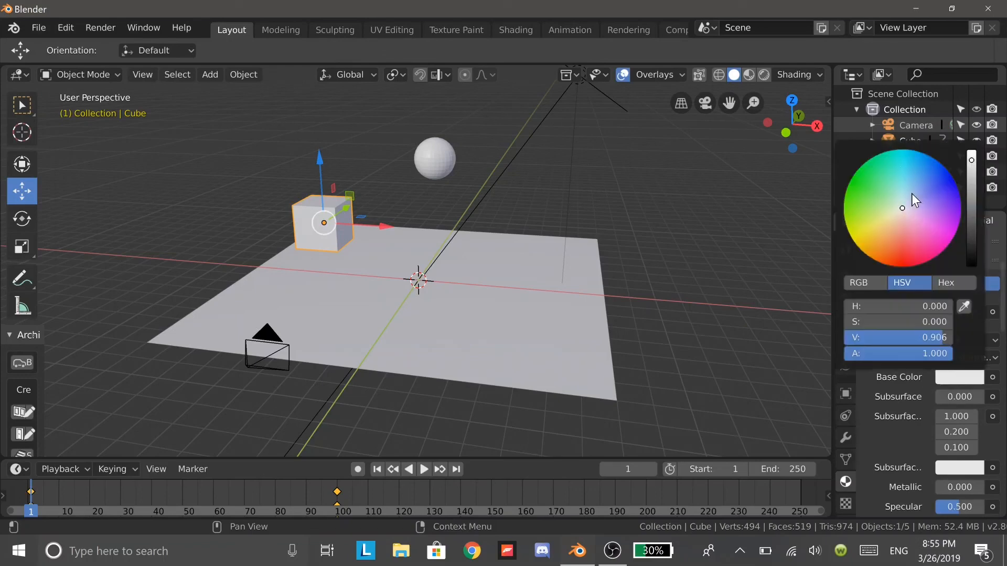
click(935, 187)
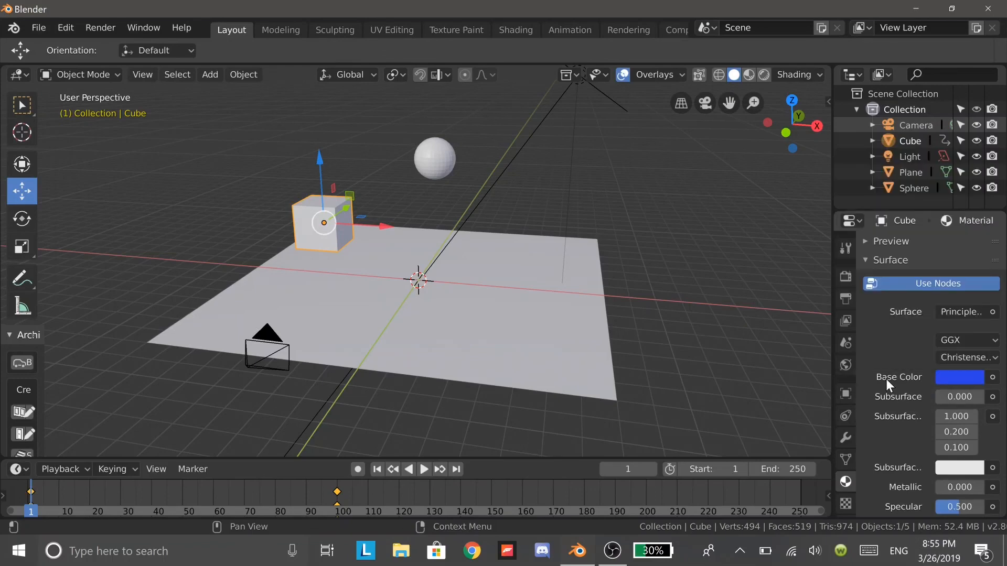
Set the subsurface color of the cube's material to purple, about H 0.78 and S 0.77
scroll(885, 388, down, 2)
click(955, 424)
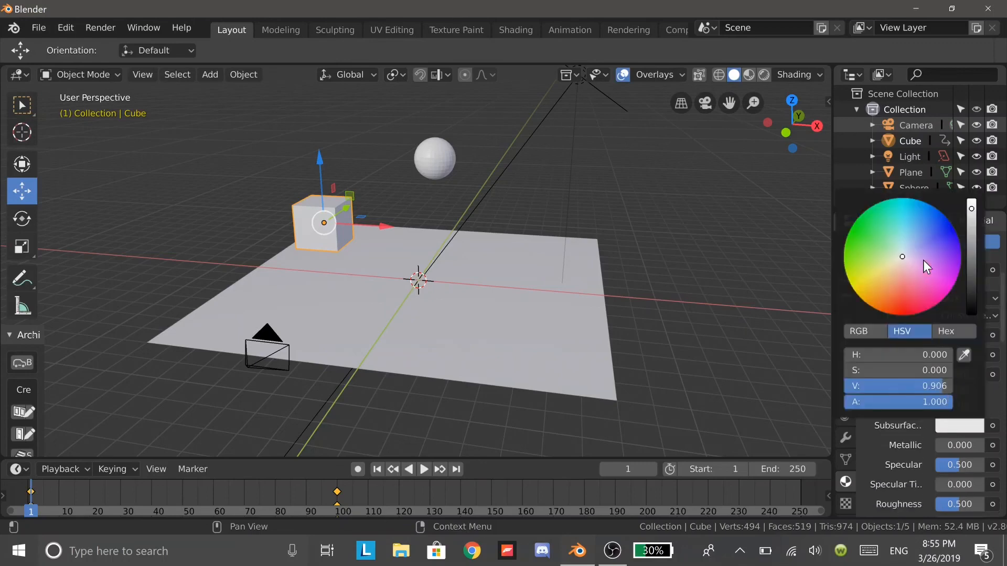
drag(935, 256, 951, 267)
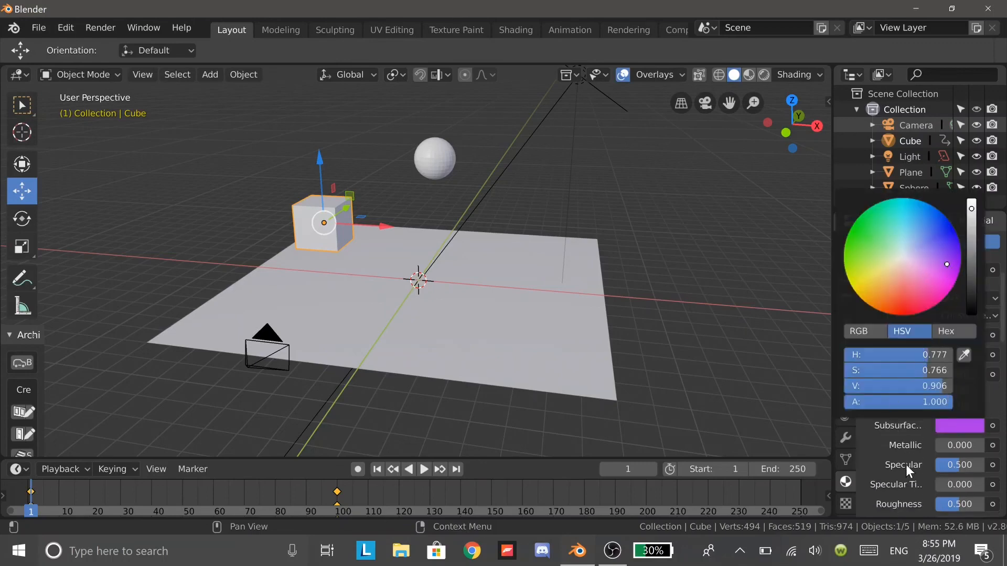
scroll(936, 437, down, 3)
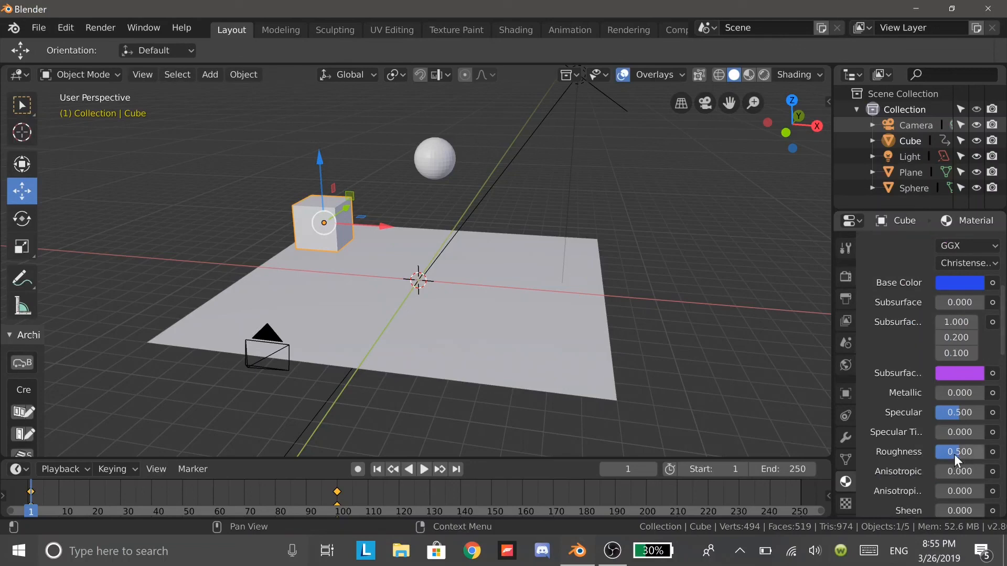
scroll(895, 395, up, 7)
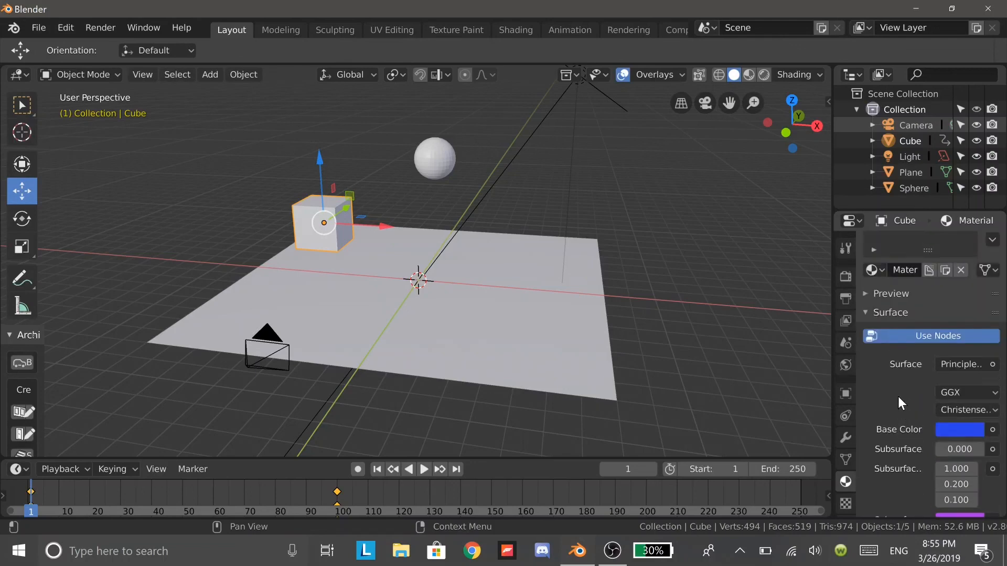
scroll(898, 396, up, 2)
mouse_move(524, 311)
middle_down()
mouse_move(511, 312)
mouse_move(550, 318)
mouse_move(513, 316)
middle_up()
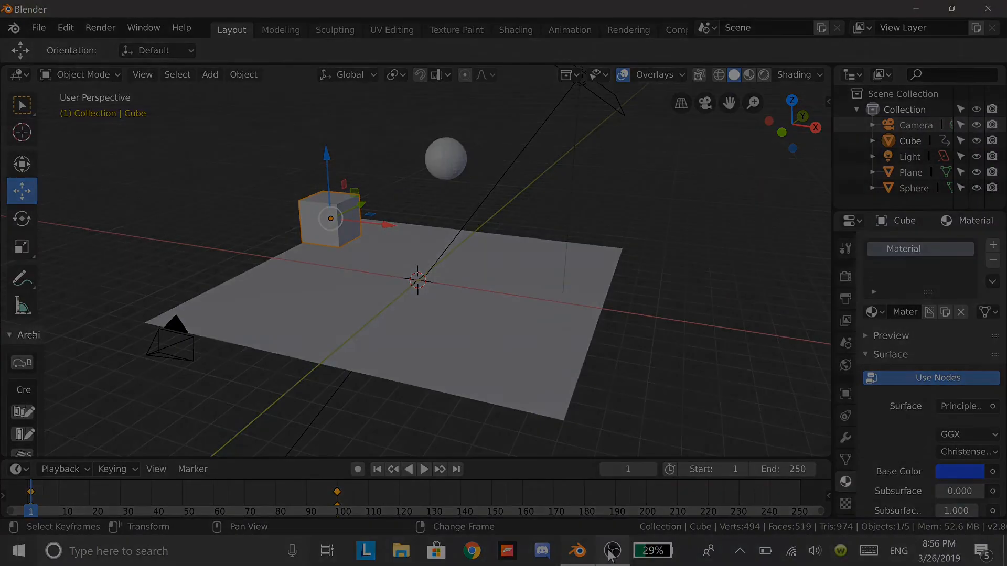